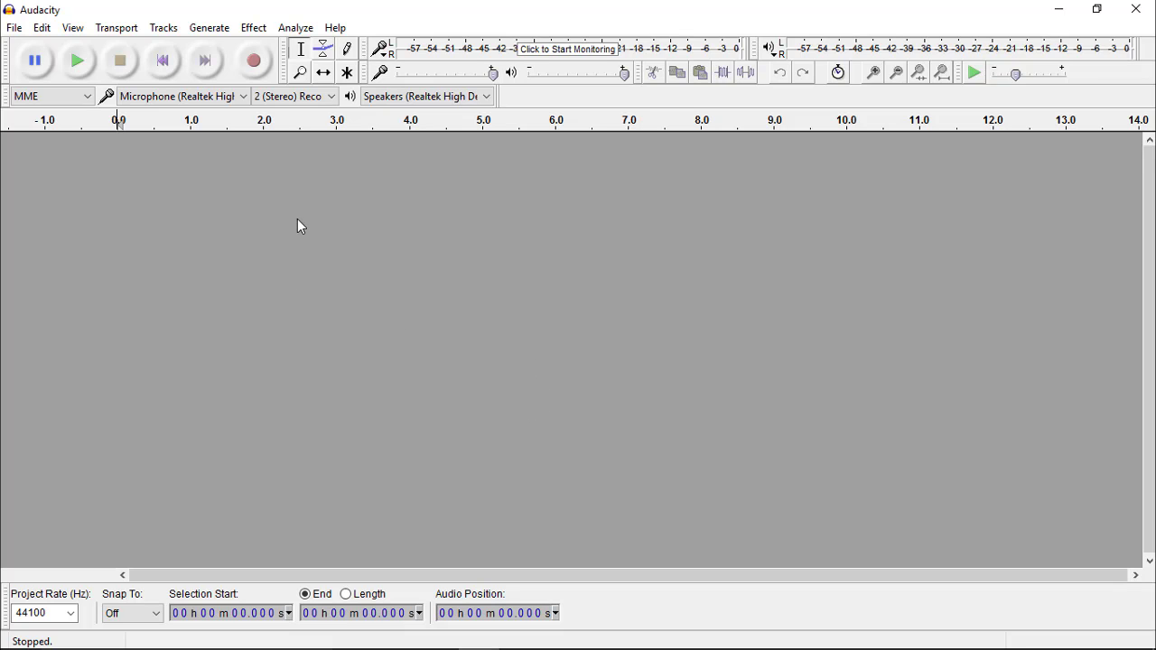
Step: Record a stereo voice clip about 5.9 seconds long and play it back
{"action": "left_click", "coordinate": [255, 62]}
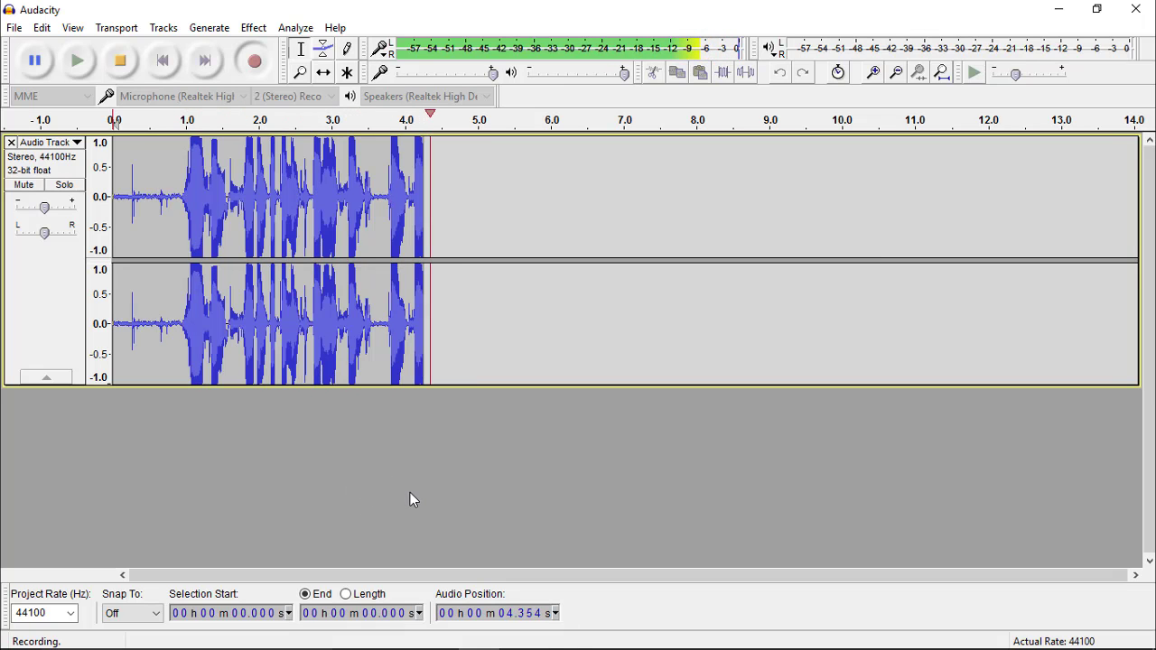
{"action": "left_click", "coordinate": [121, 63]}
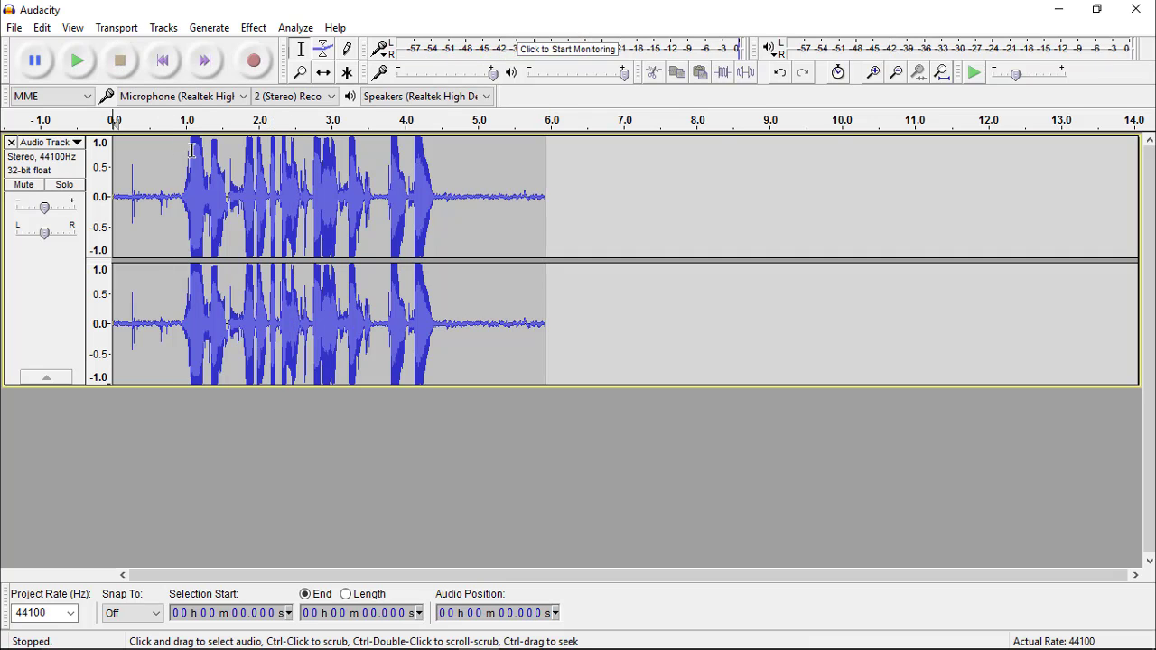
{"action": "left_click", "coordinate": [78, 63]}
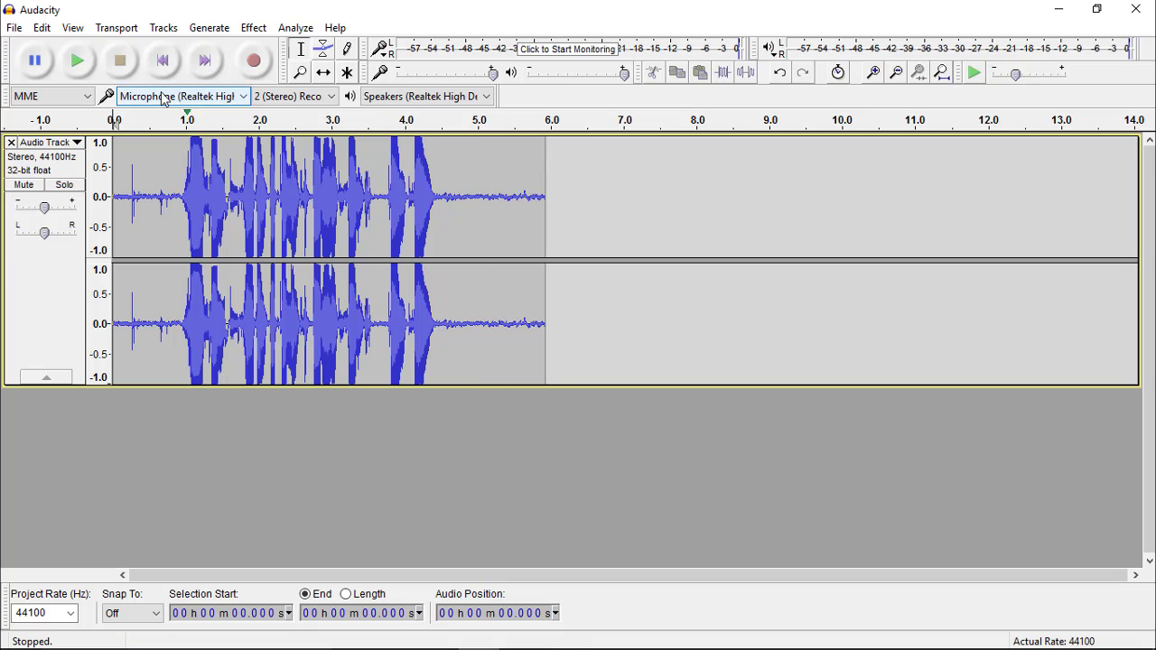
{"action": "left_click", "coordinate": [79, 59]}
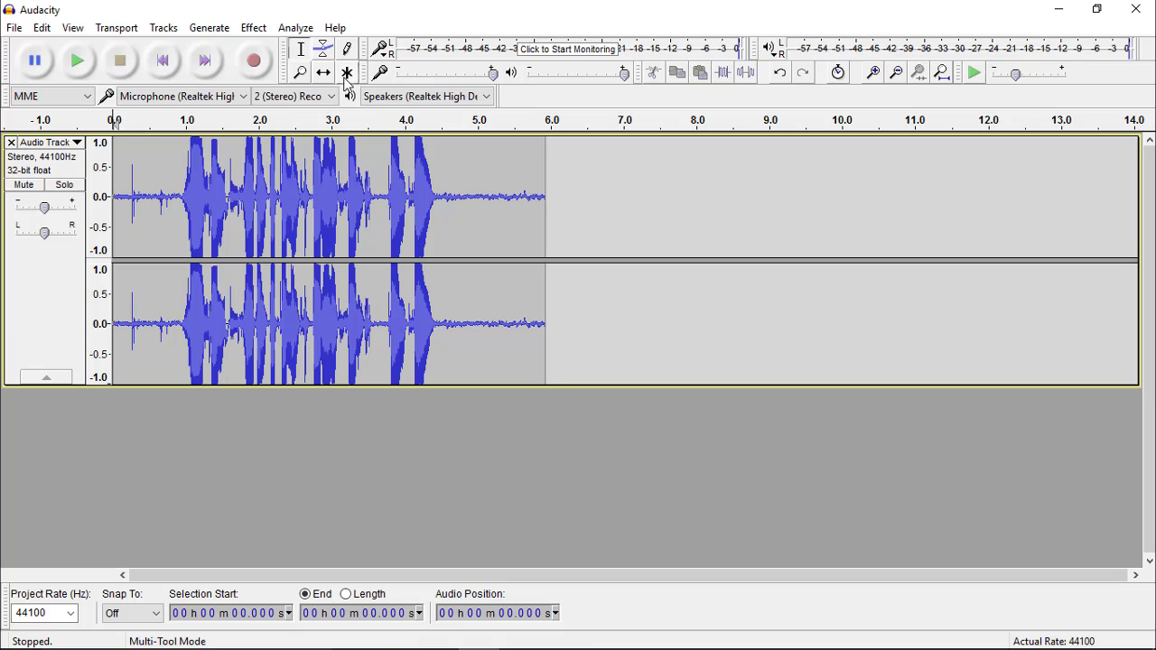
Step: Capture a Noise Reduction profile from the quiet stretch between about 4.84 and 5.17 seconds, after the last spoken words
{"action": "left_click", "coordinate": [300, 72]}
{"action": "left_click", "coordinate": [469, 197]}
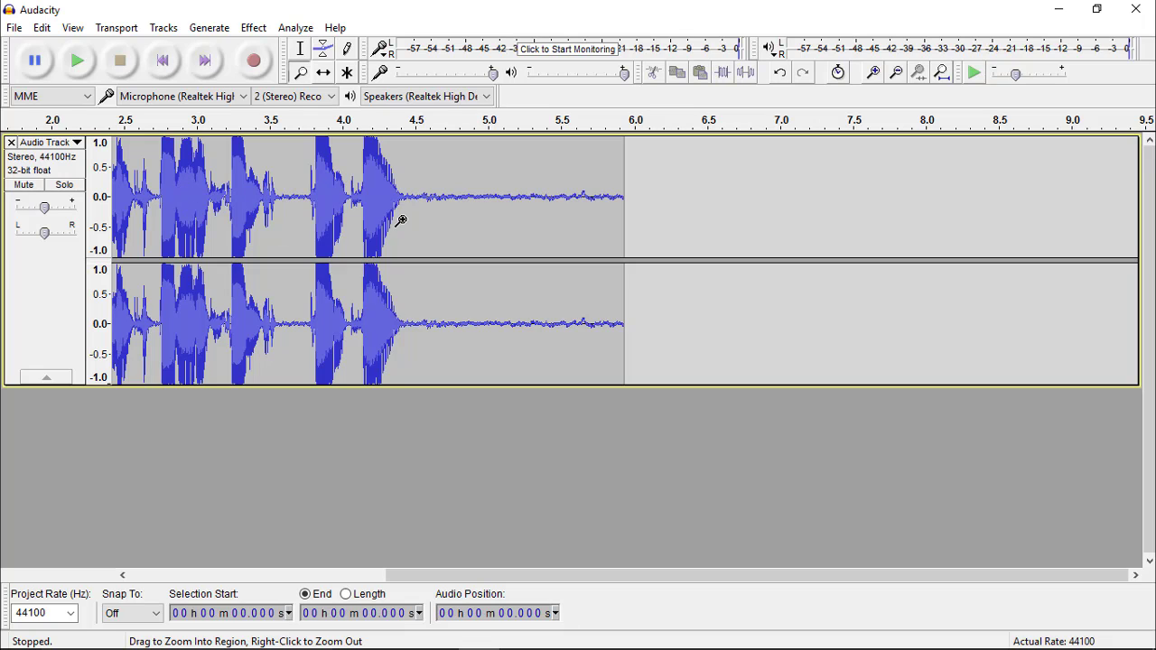
{"action": "left_click", "coordinate": [300, 48]}
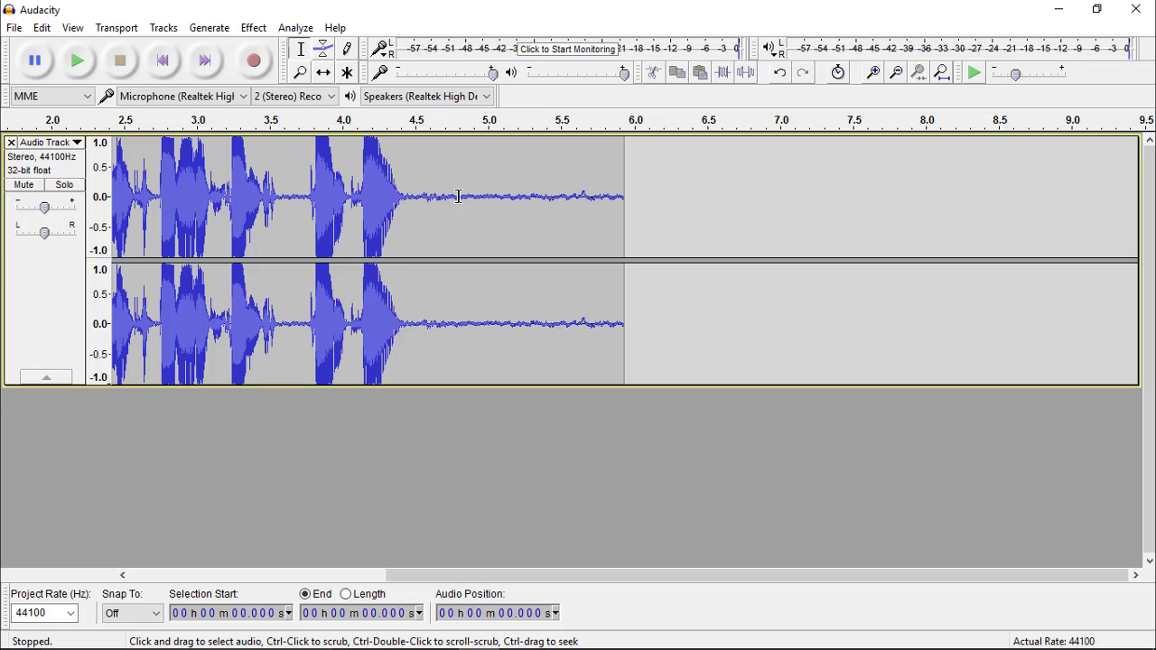
{"action": "left_click_drag", "start_coordinate": [463, 195], "coordinate": [511, 212]}
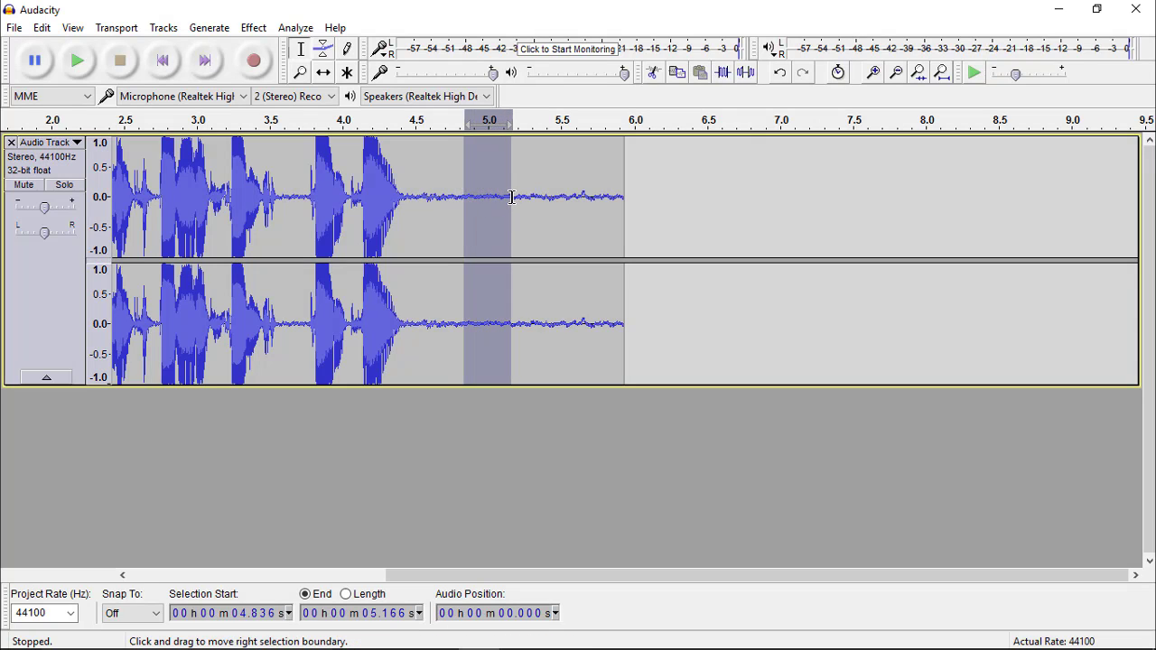
{"action": "left_click", "coordinate": [252, 28]}
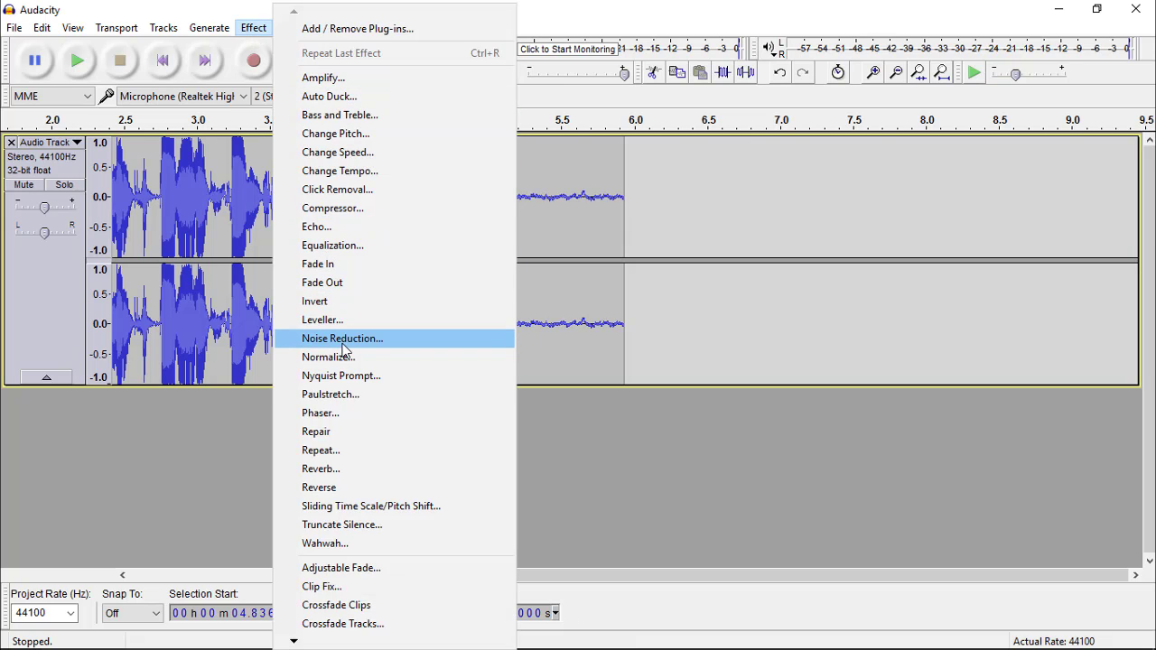
{"action": "left_click", "coordinate": [415, 342]}
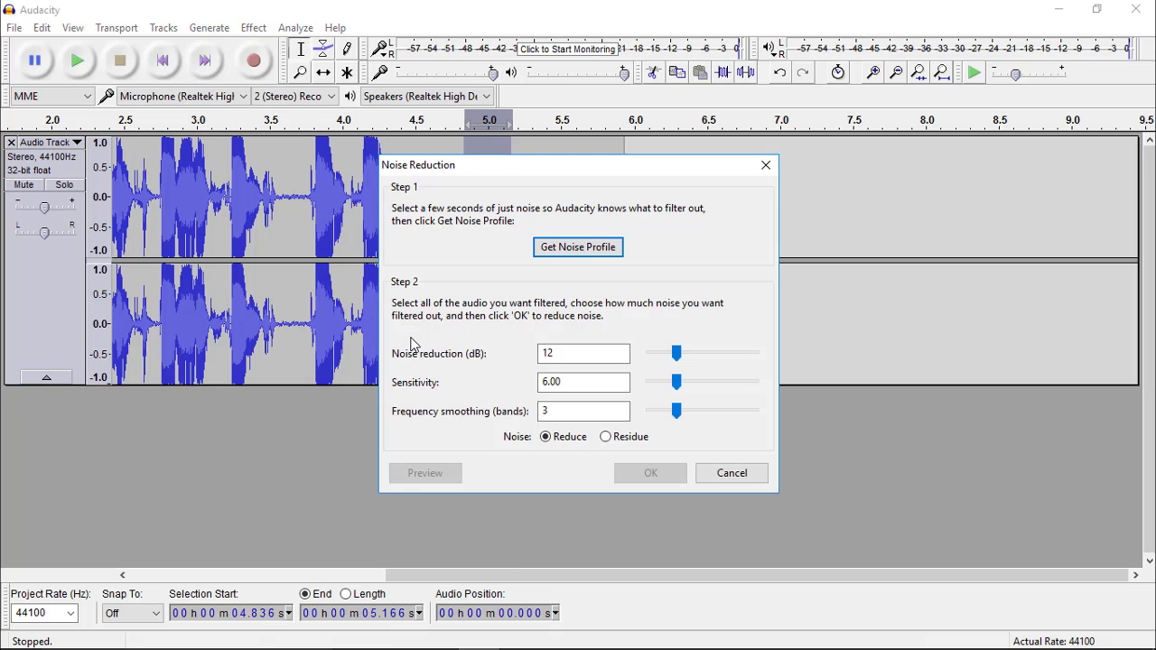
{"action": "left_click", "coordinate": [551, 249]}
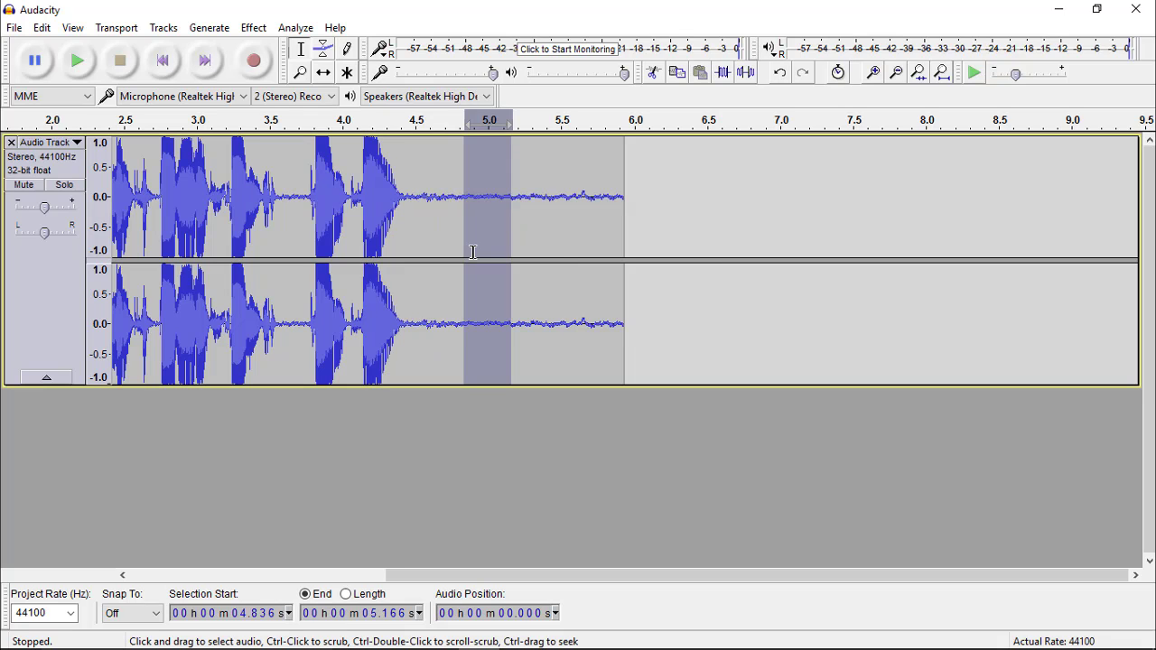
Step: Repeat the Noise Reduction effect on the entire recorded track
{"action": "key", "text": "ctrl+a"}
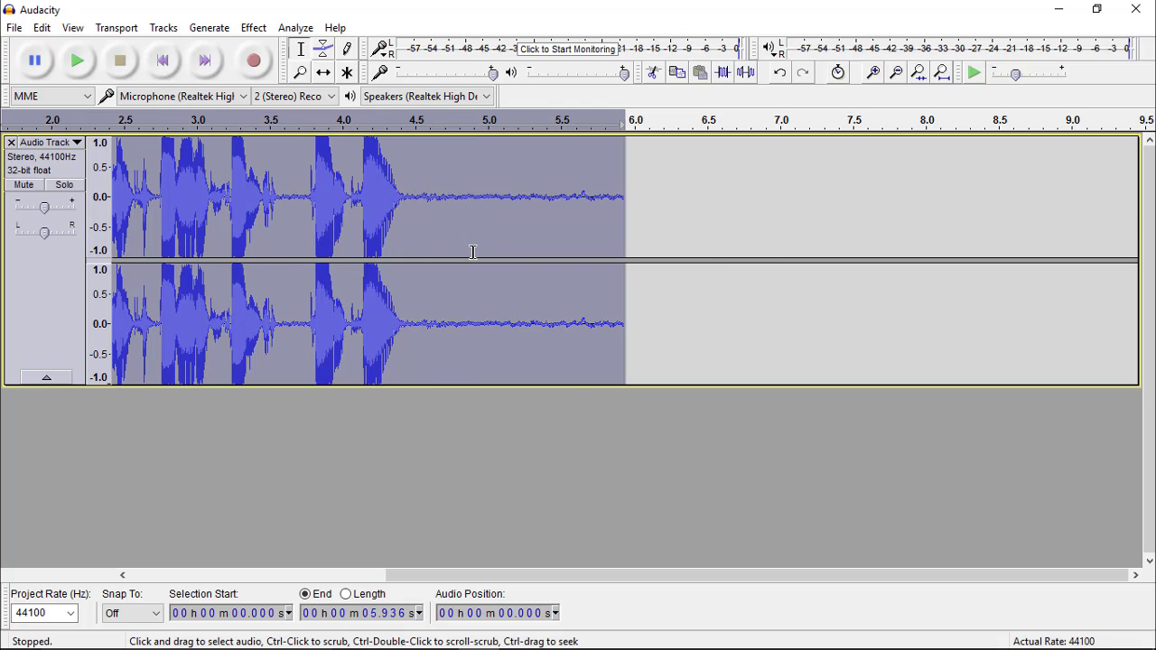
{"action": "left_click", "coordinate": [254, 28]}
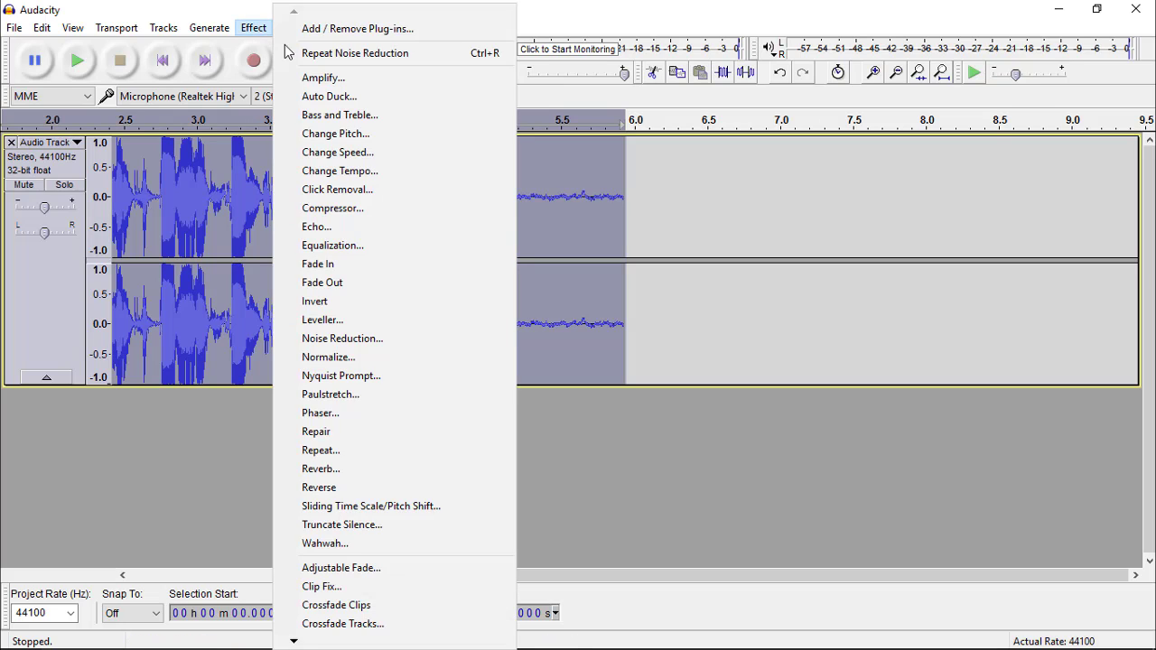
{"action": "left_click", "coordinate": [424, 60]}
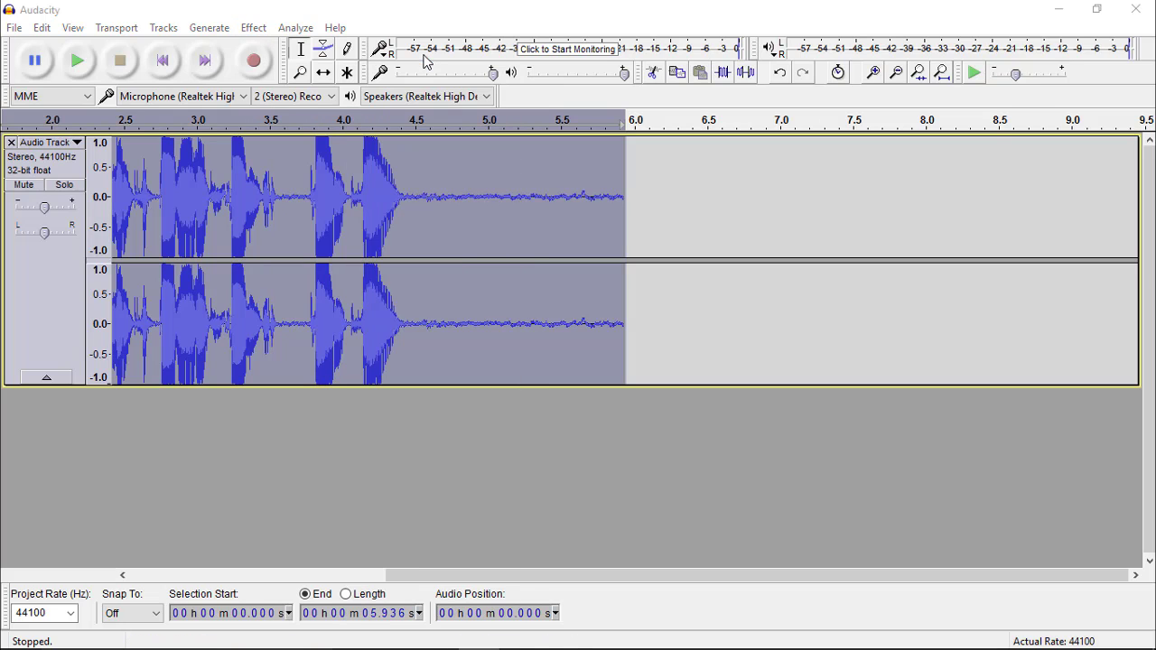
Step: Play back the cleaned track from about 0.69 seconds, just before the speech starts
{"action": "left_click", "coordinate": [292, 226]}
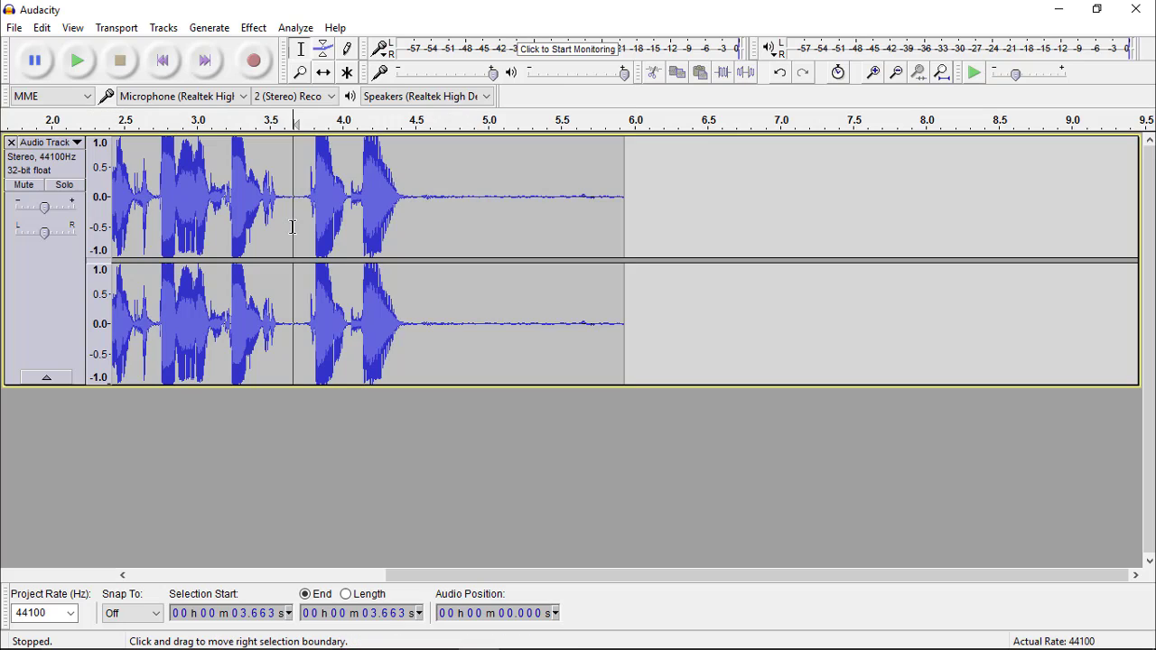
{"action": "key", "text": "Home"}
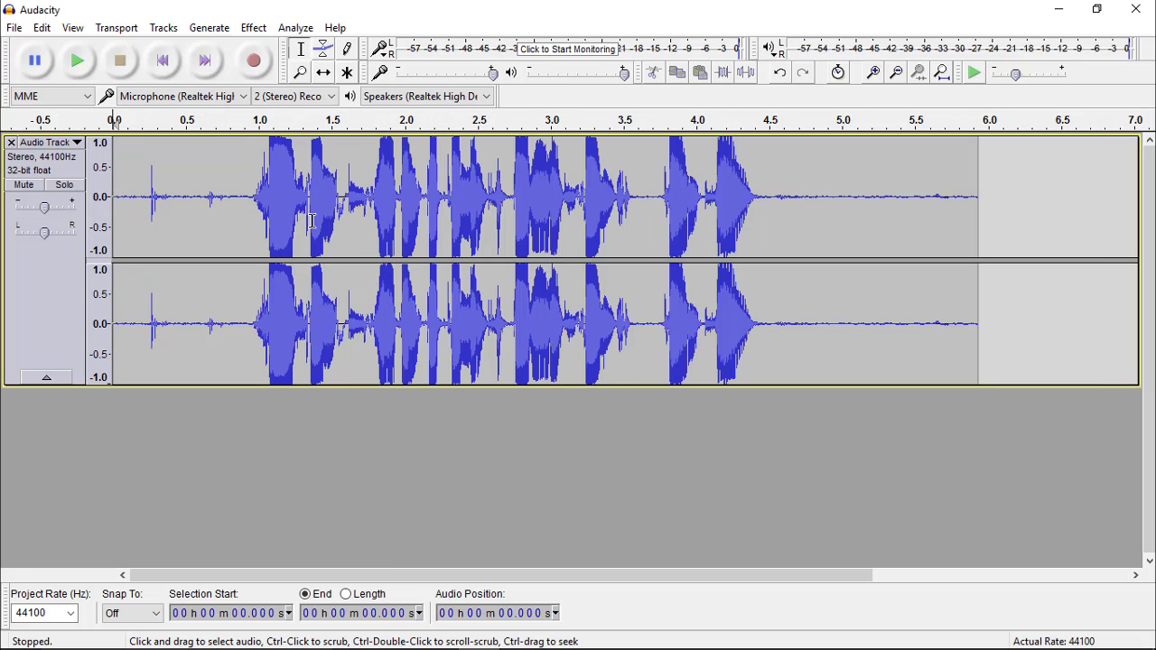
{"action": "left_click", "coordinate": [214, 202]}
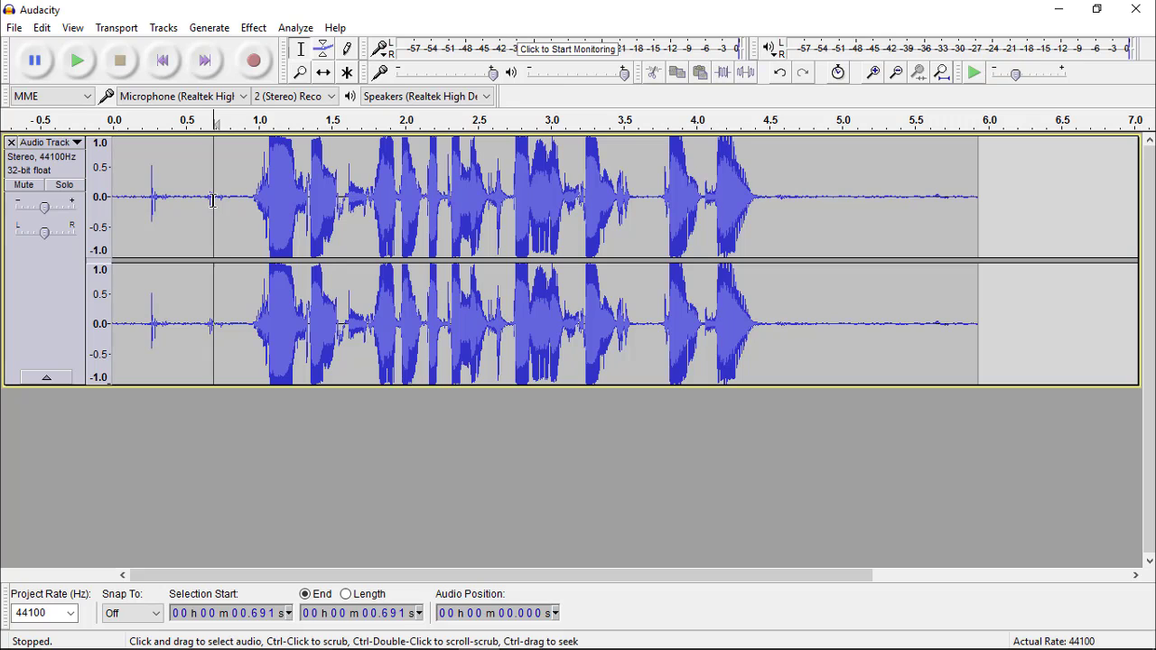
{"action": "left_click", "coordinate": [75, 70]}
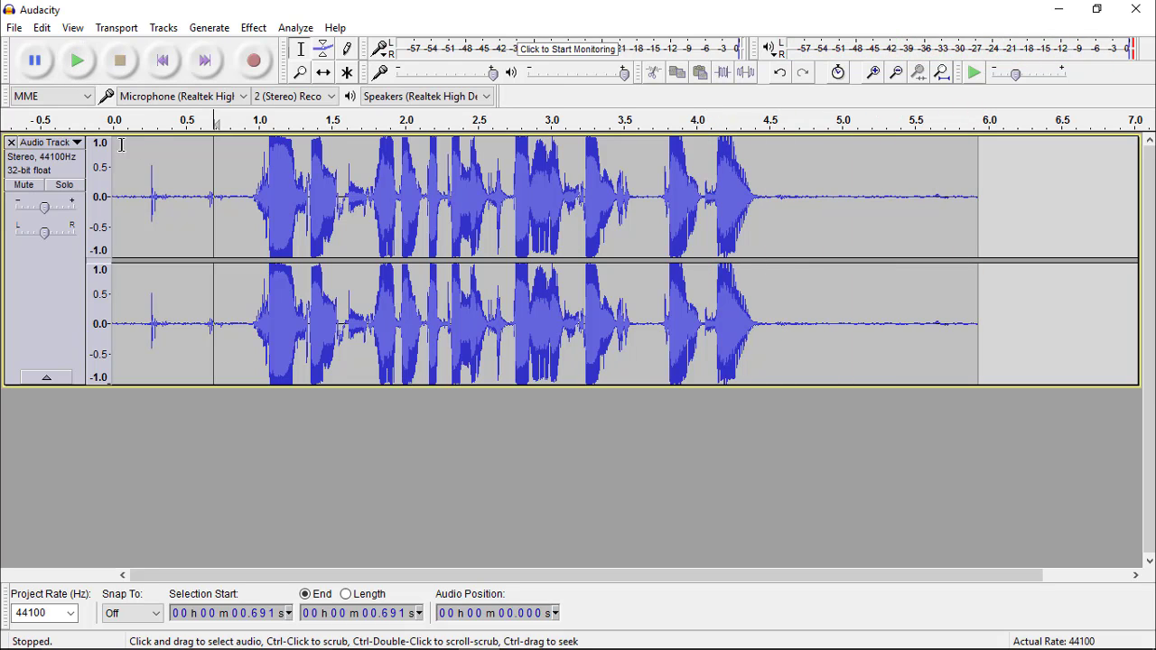
Step: Export the audio as a WAV (Microsoft) signed 16-bit PCM file named "my audio" with blank metadata and locate it in the Word folder
{"action": "left_click", "coordinate": [14, 30]}
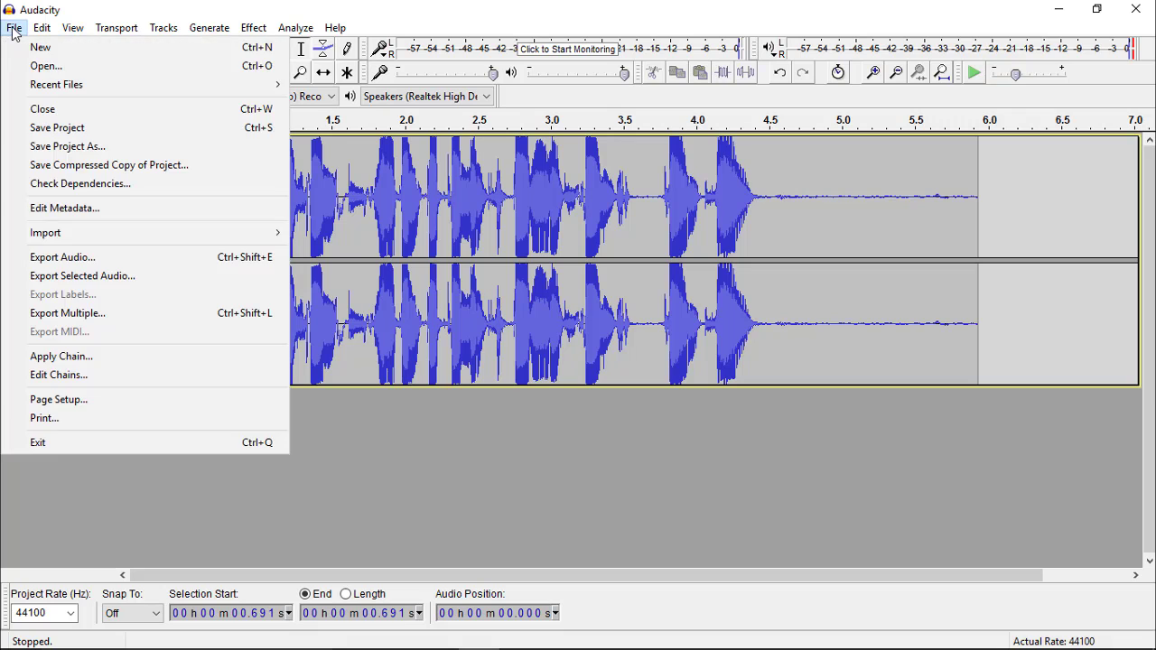
{"action": "left_click", "coordinate": [79, 260]}
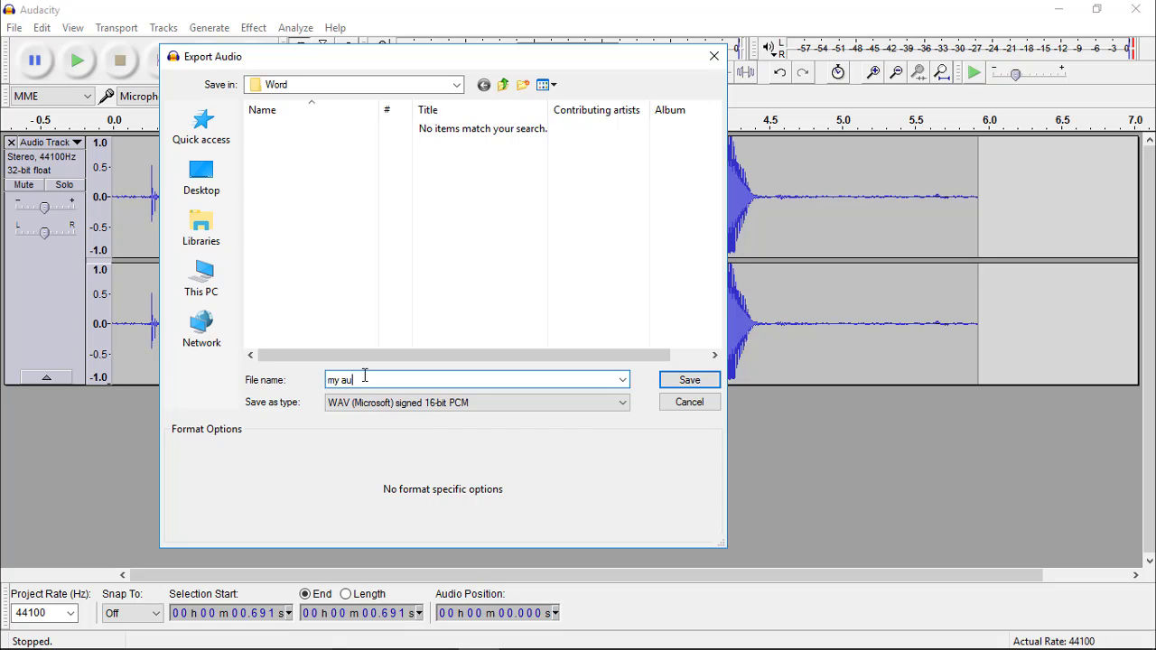
{"action": "type", "text": "my audio"}
{"action": "key", "text": "Return"}
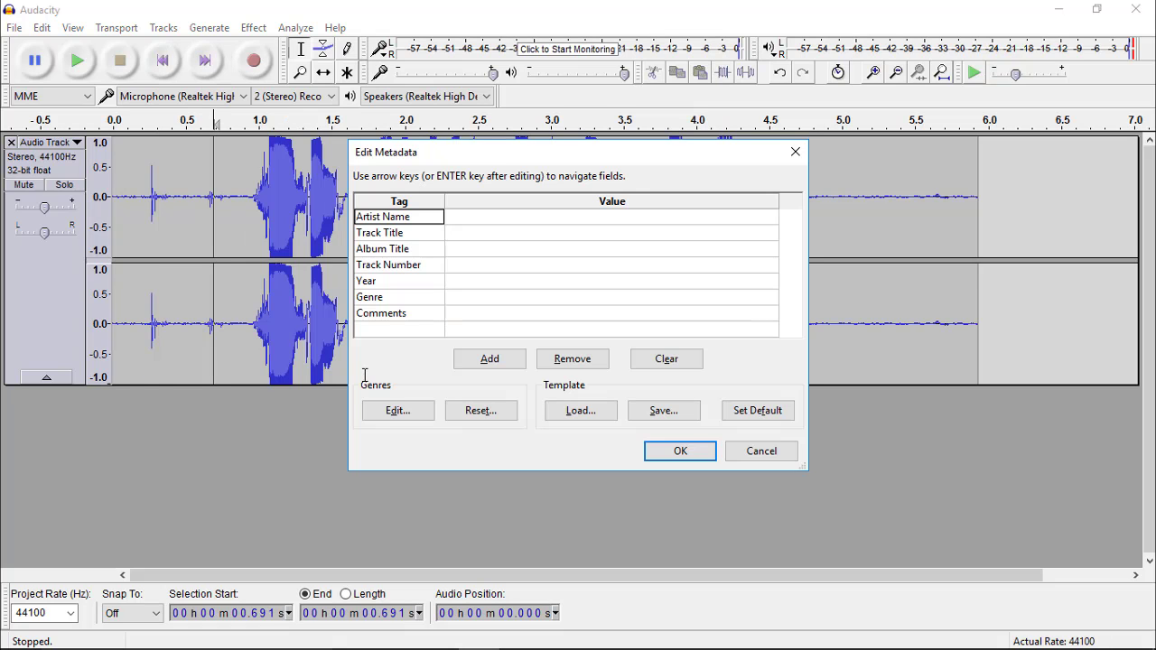
{"action": "key", "text": "Return"}
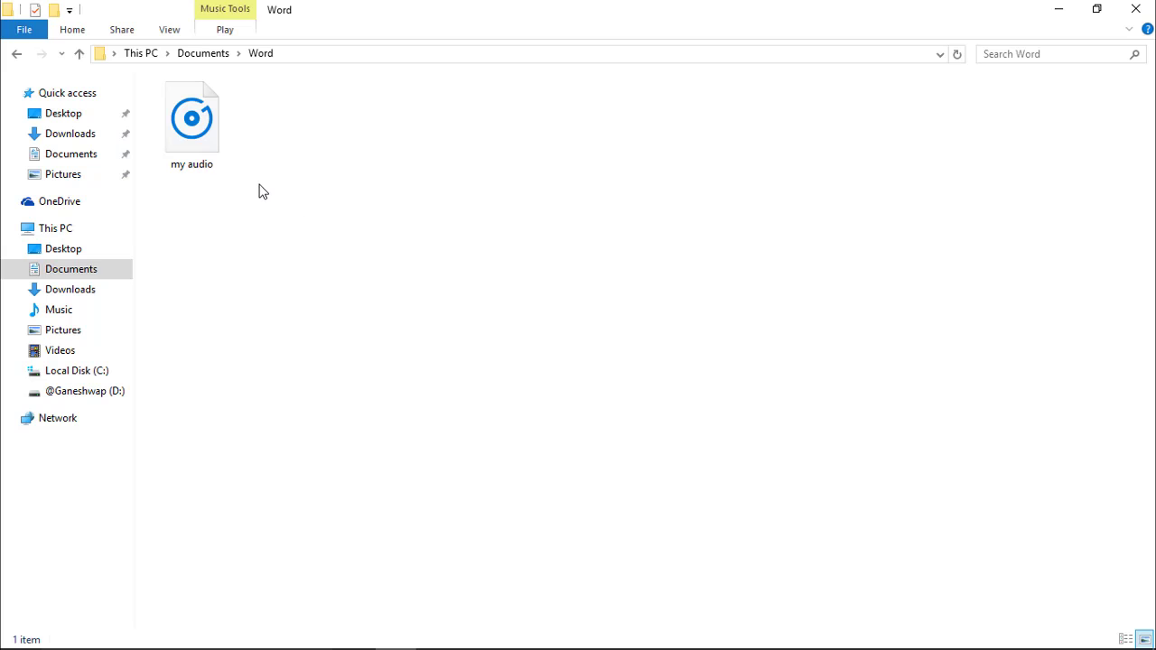
{"action": "left_click", "coordinate": [174, 138]}
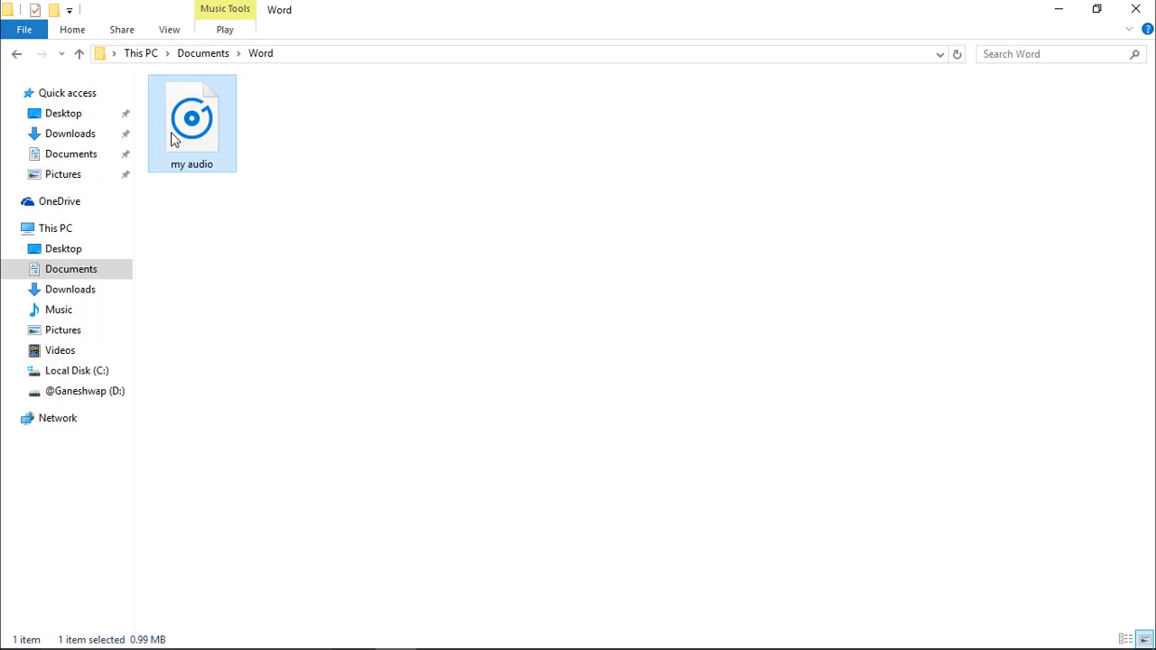
{"action": "left_click", "coordinate": [314, 247]}
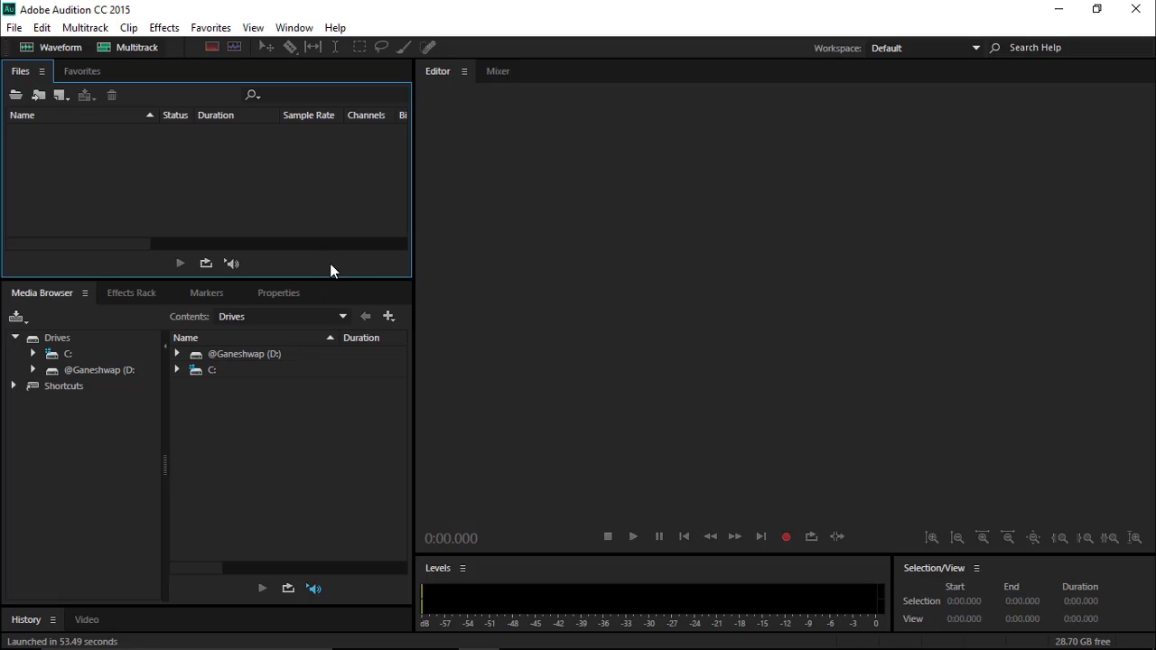
Step: Switch to Adobe Audition and create an audio file named "my audio" at 48000 Hz, stereo, 32 (float) bits, reviewing the alternative format options
{"action": "left_click", "coordinate": [786, 537]}
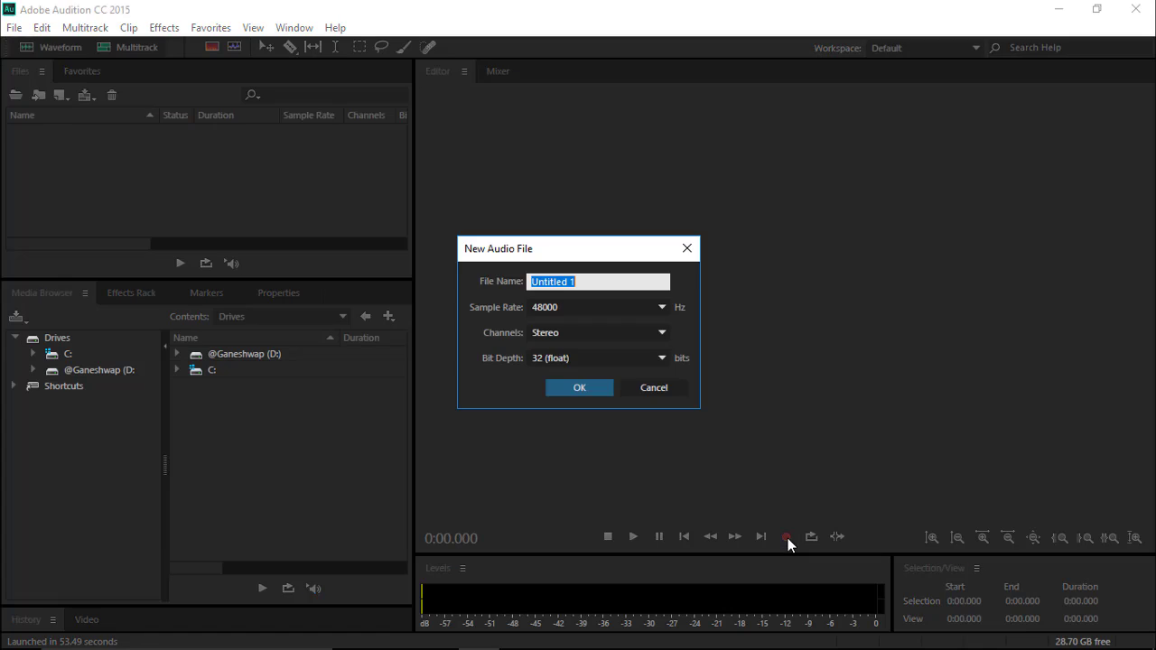
{"action": "left_click_drag", "start_coordinate": [520, 249], "coordinate": [602, 226]}
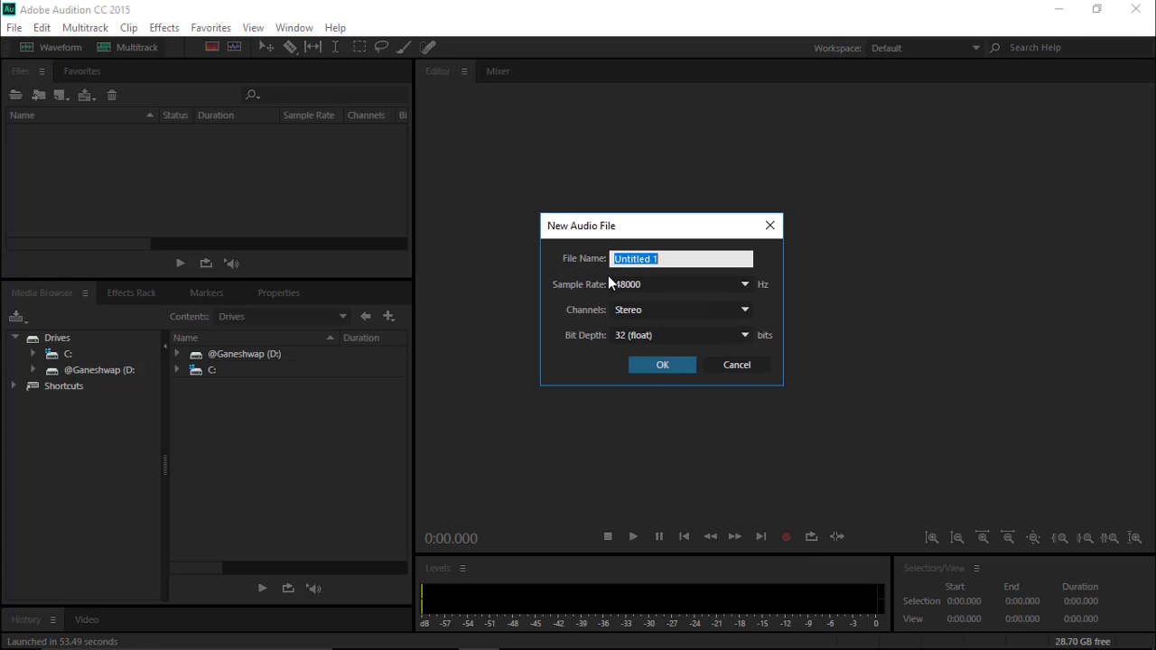
{"action": "type", "text": "my audio"}
{"action": "left_click", "coordinate": [651, 284]}
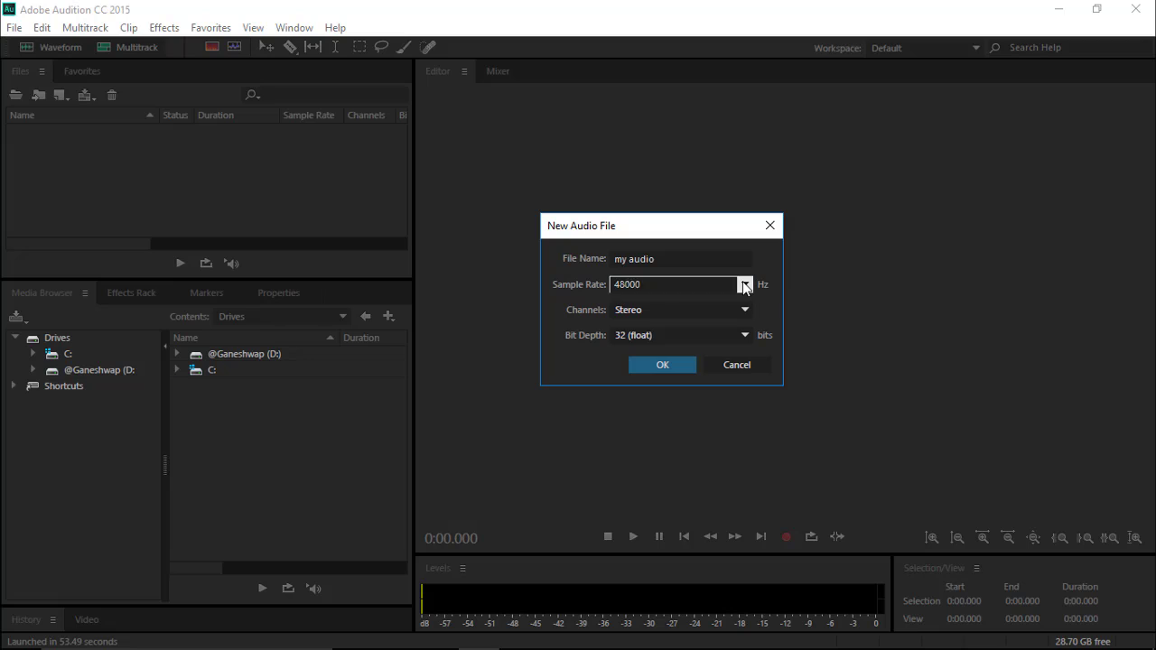
{"action": "left_click", "coordinate": [745, 284]}
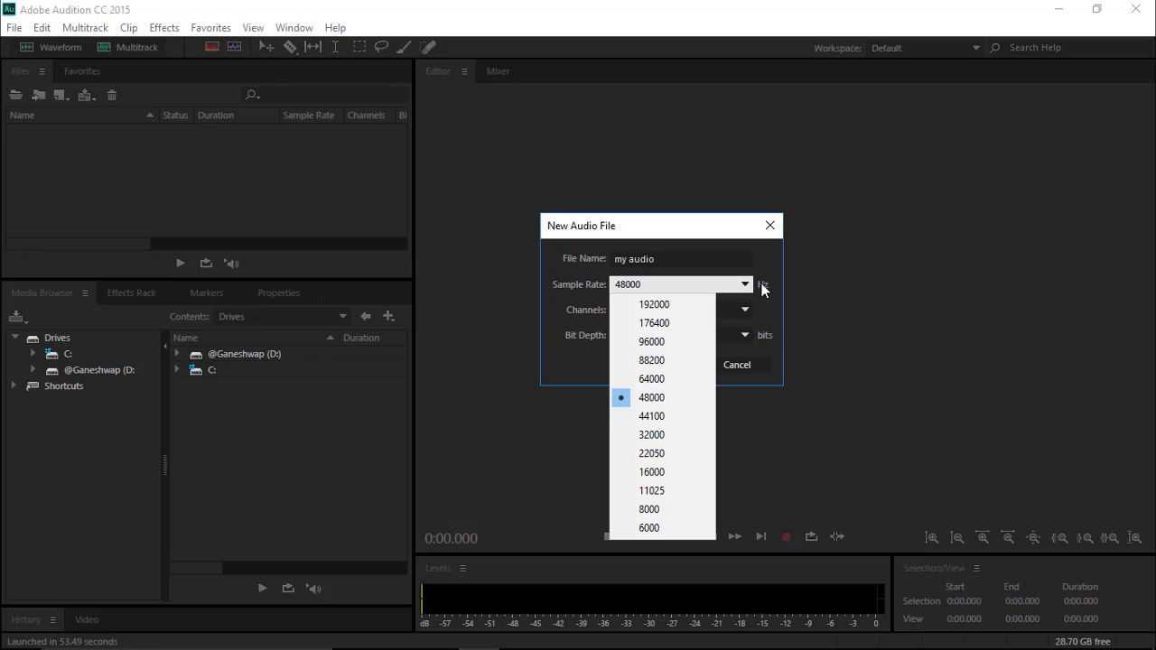
{"action": "left_click", "coordinate": [764, 286]}
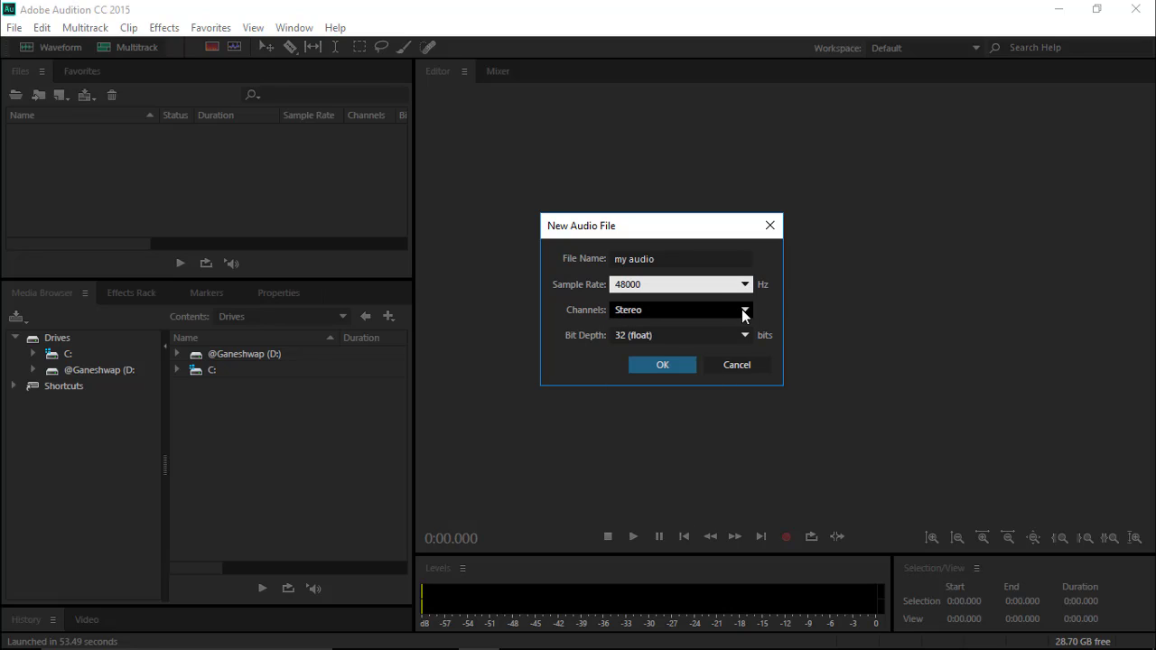
{"action": "left_click", "coordinate": [742, 309]}
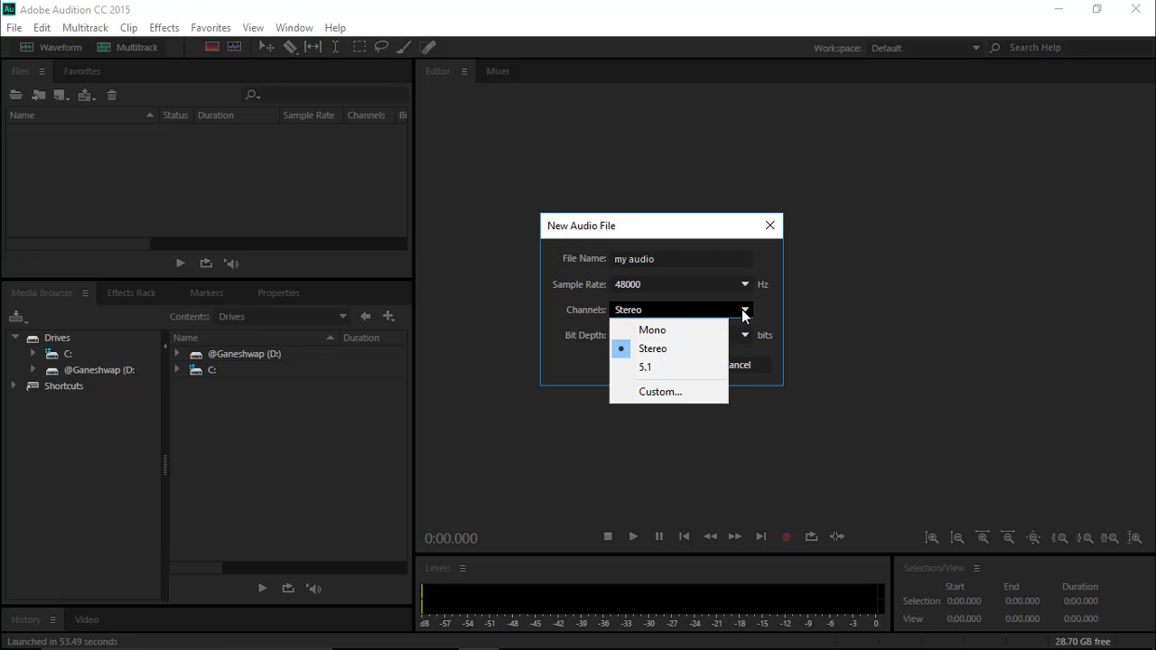
{"action": "left_click", "coordinate": [743, 311]}
{"action": "left_click", "coordinate": [727, 332]}
{"action": "left_click", "coordinate": [727, 333]}
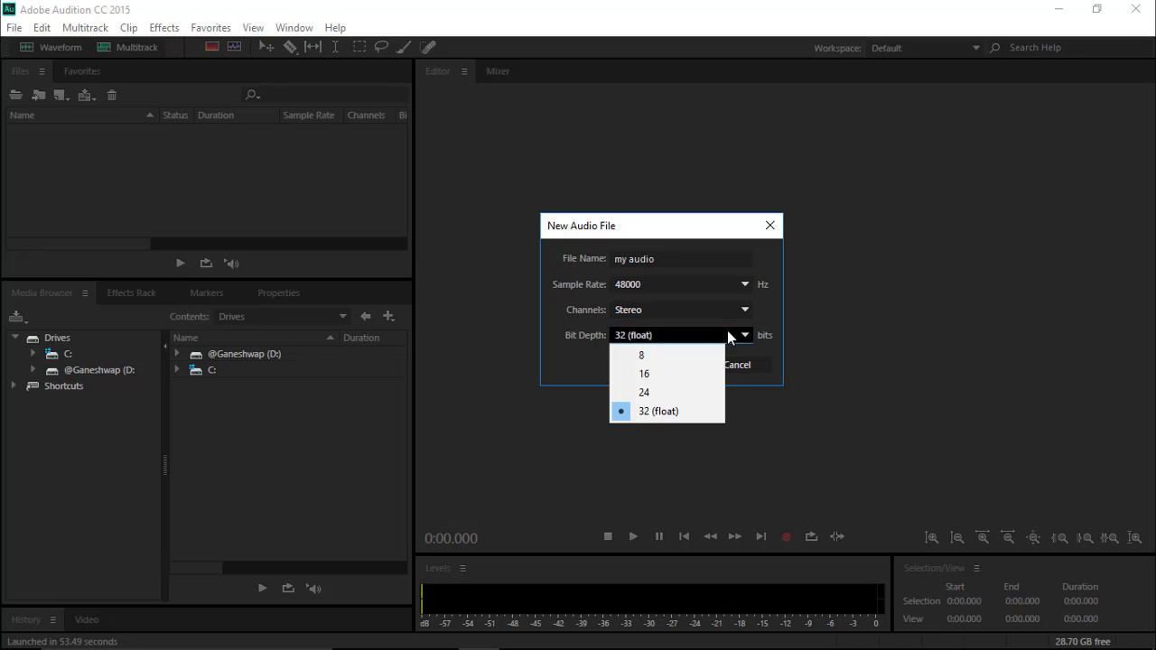
{"action": "left_click", "coordinate": [727, 333]}
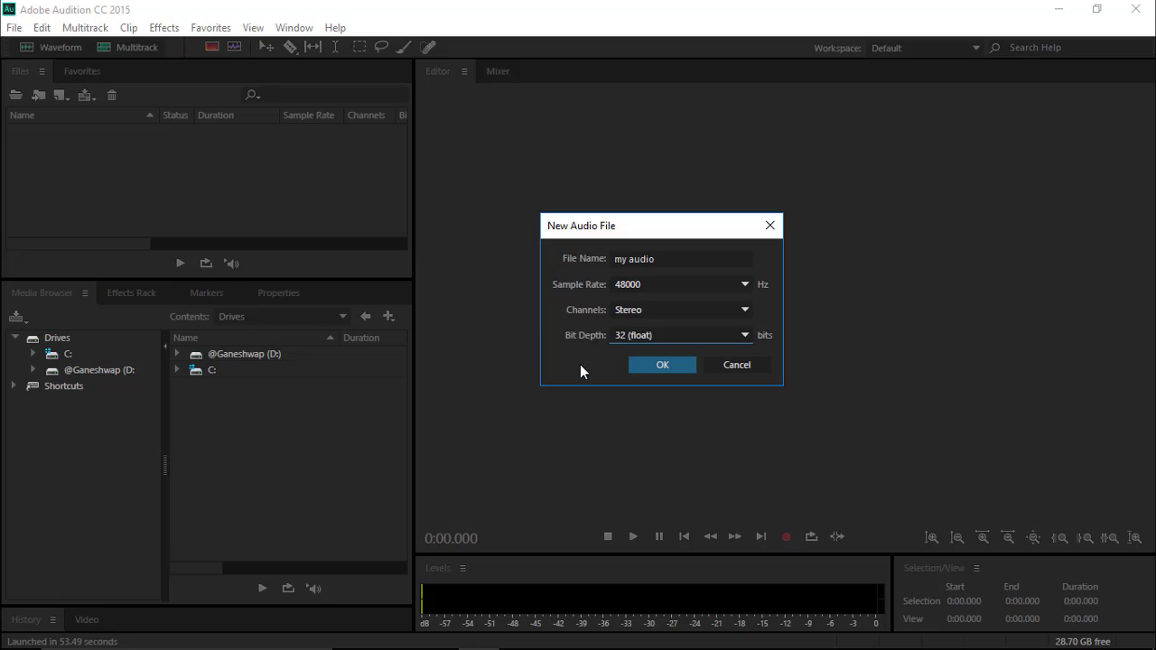
{"action": "left_click", "coordinate": [657, 365]}
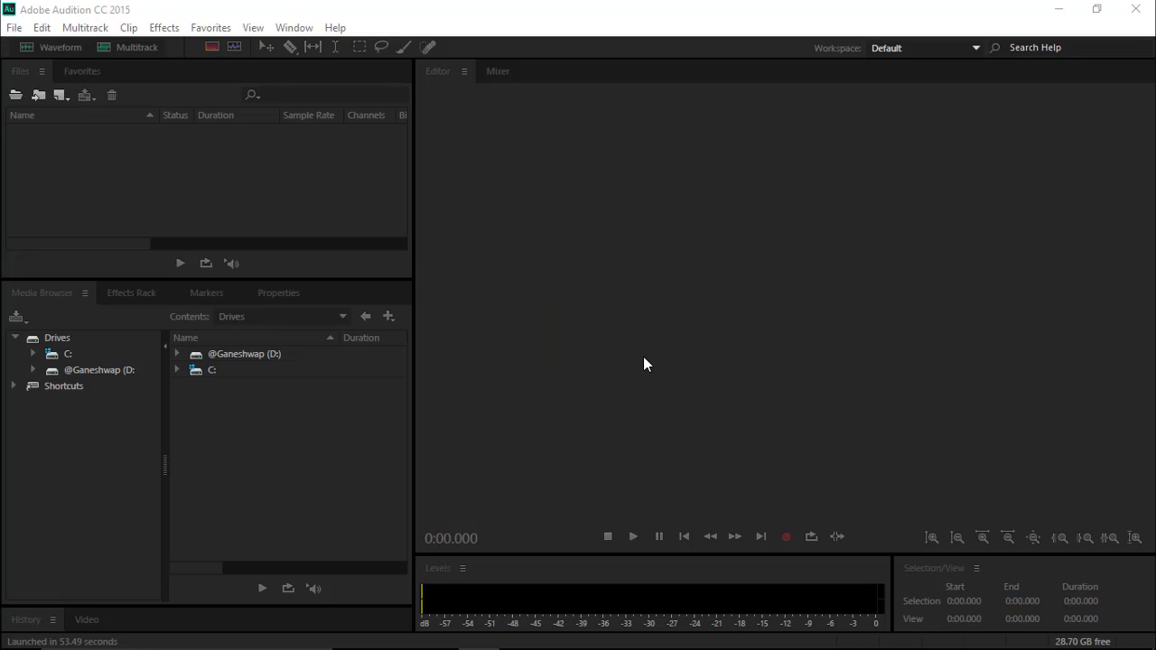
Step: Record a voice clip about 9 seconds long into the "my audio" file and play it back
{"action": "key", "text": "shift+space"}
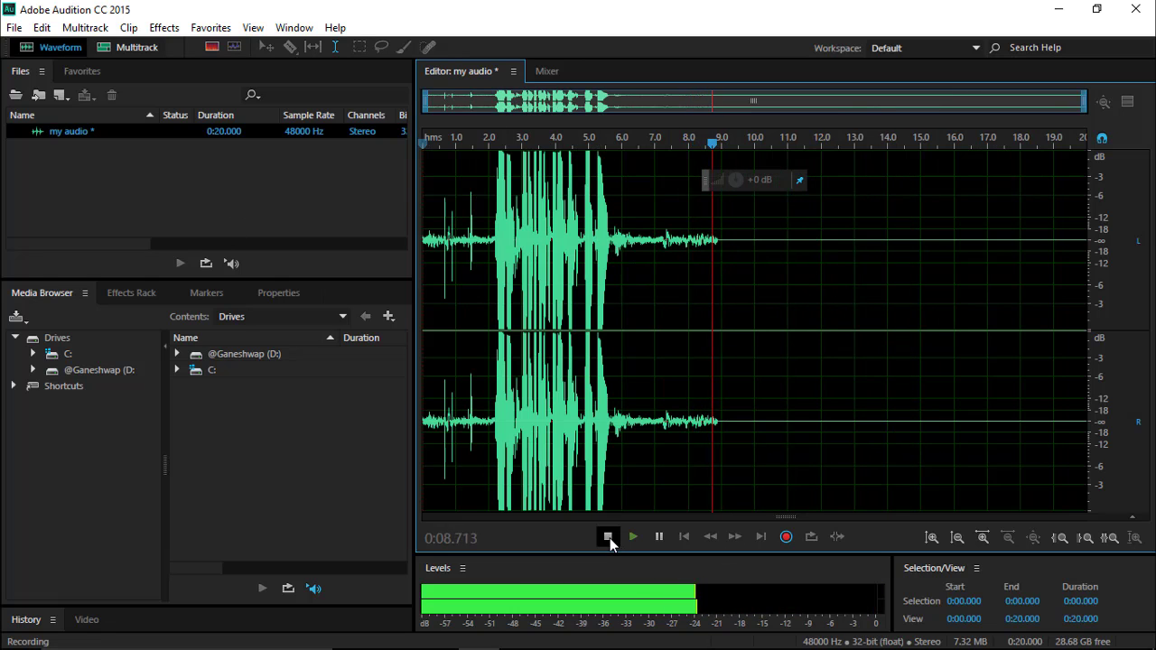
{"action": "left_click", "coordinate": [609, 538]}
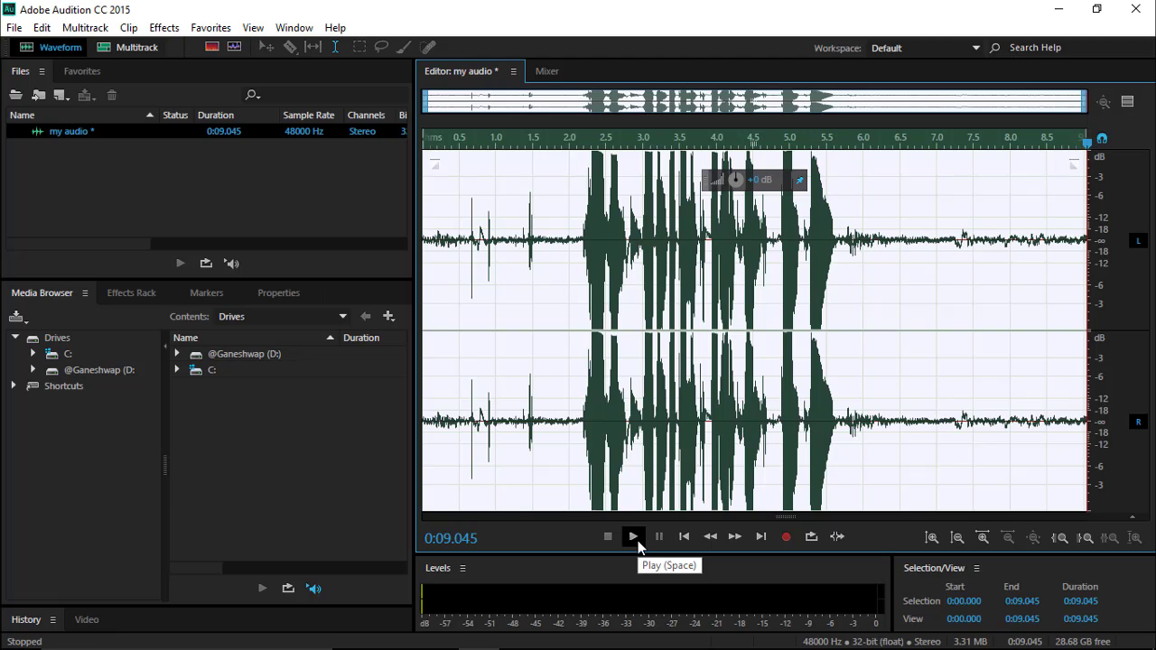
{"action": "left_click", "coordinate": [634, 537]}
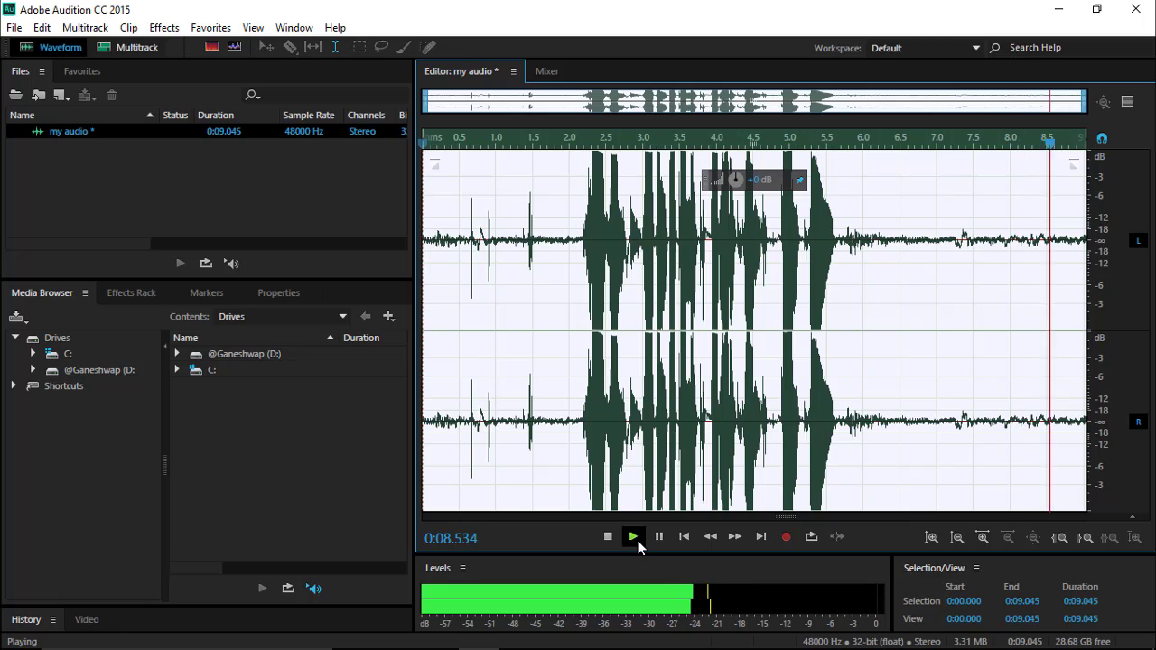
Step: Capture a noise print from a quiet section after the speech, from about 7.0 to 7.2 seconds
{"action": "left_click", "coordinate": [922, 239]}
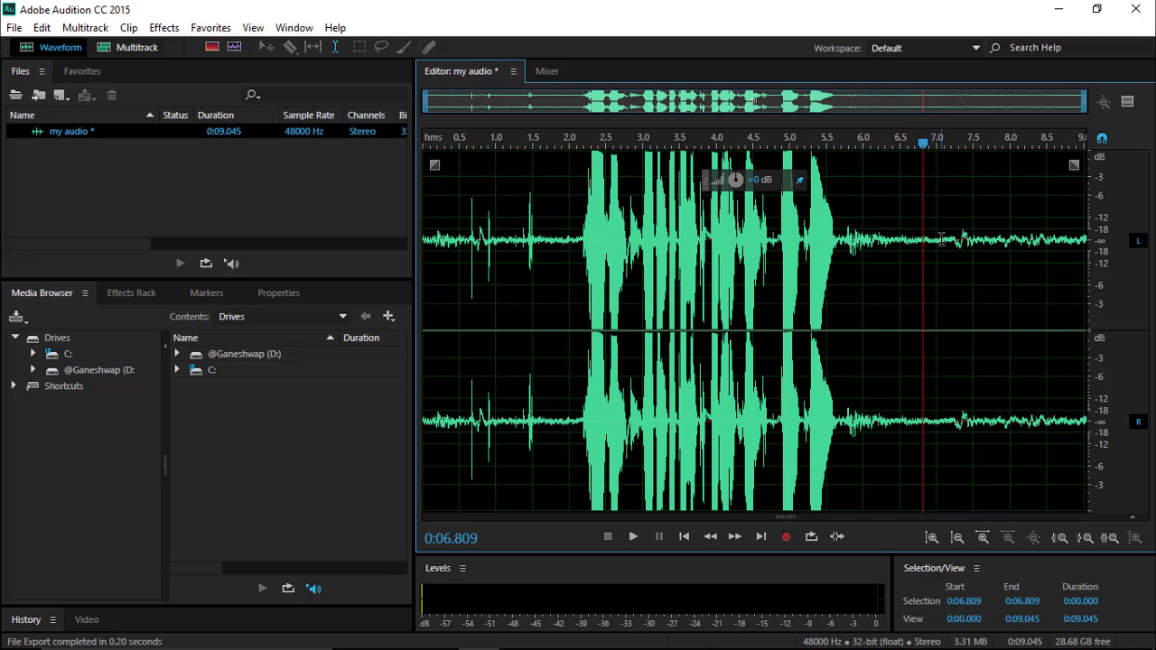
{"action": "left_click_drag", "start_coordinate": [941, 239], "coordinate": [954, 240]}
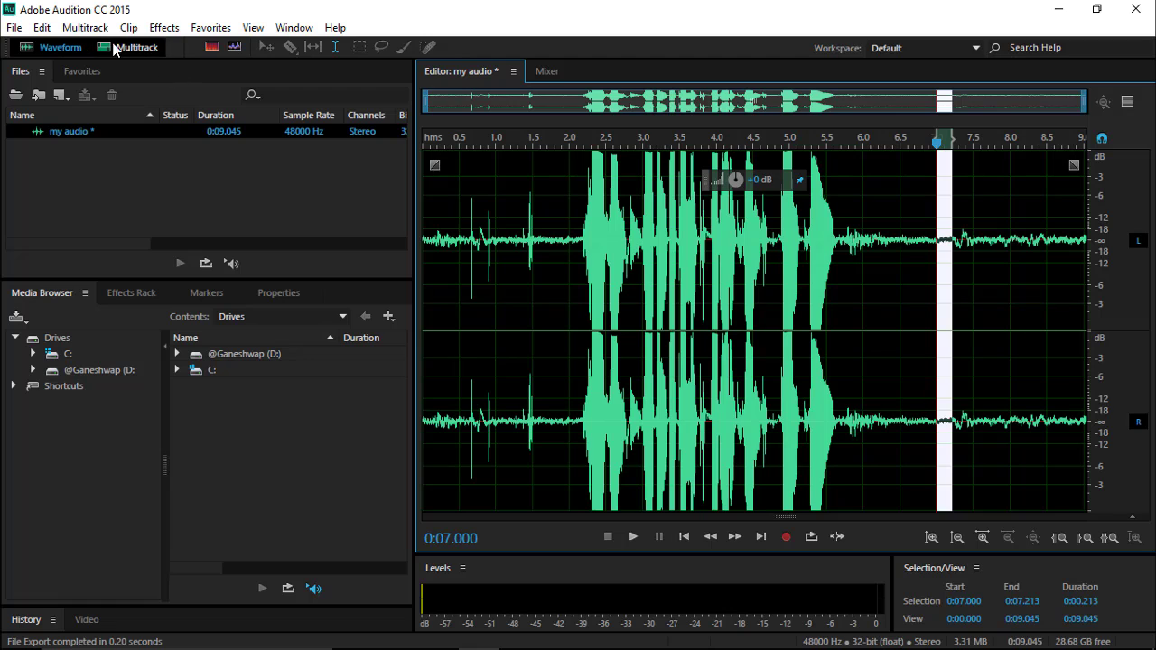
{"action": "left_click", "coordinate": [165, 32]}
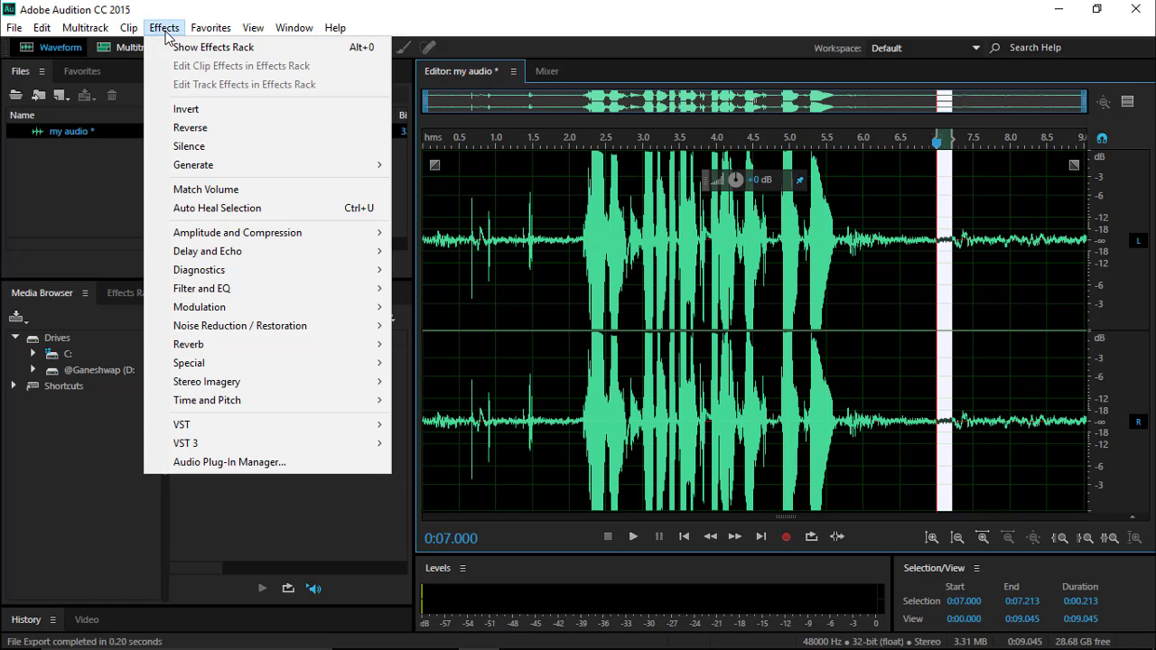
{"action": "mouse_move", "coordinate": [301, 328]}
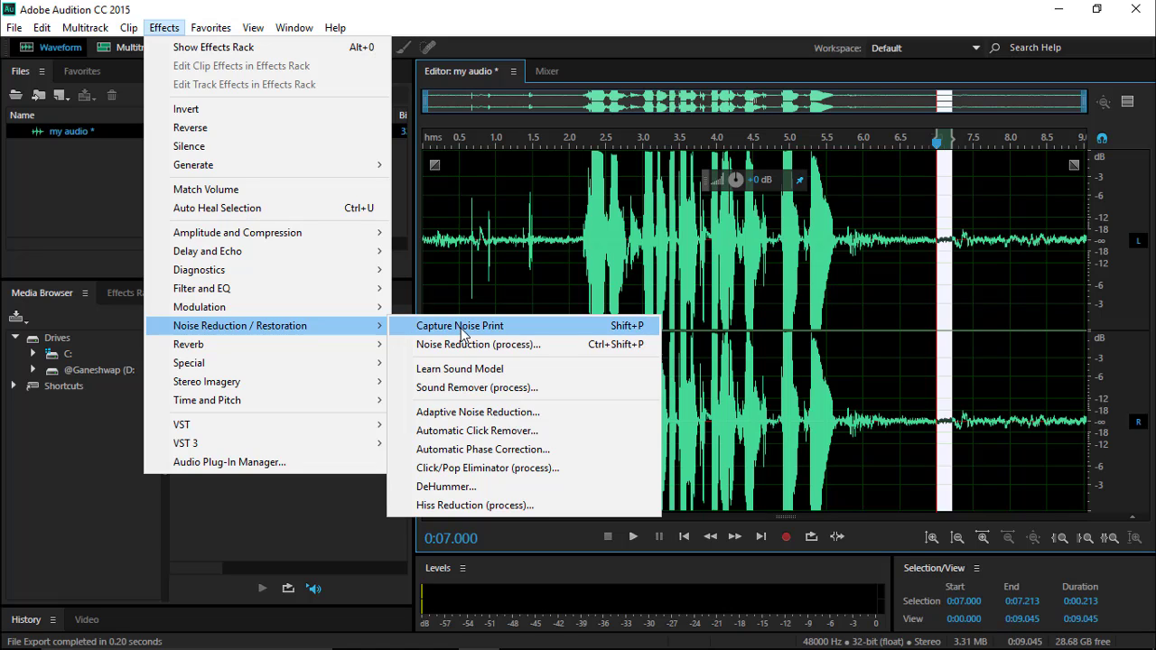
{"action": "left_click", "coordinate": [560, 329]}
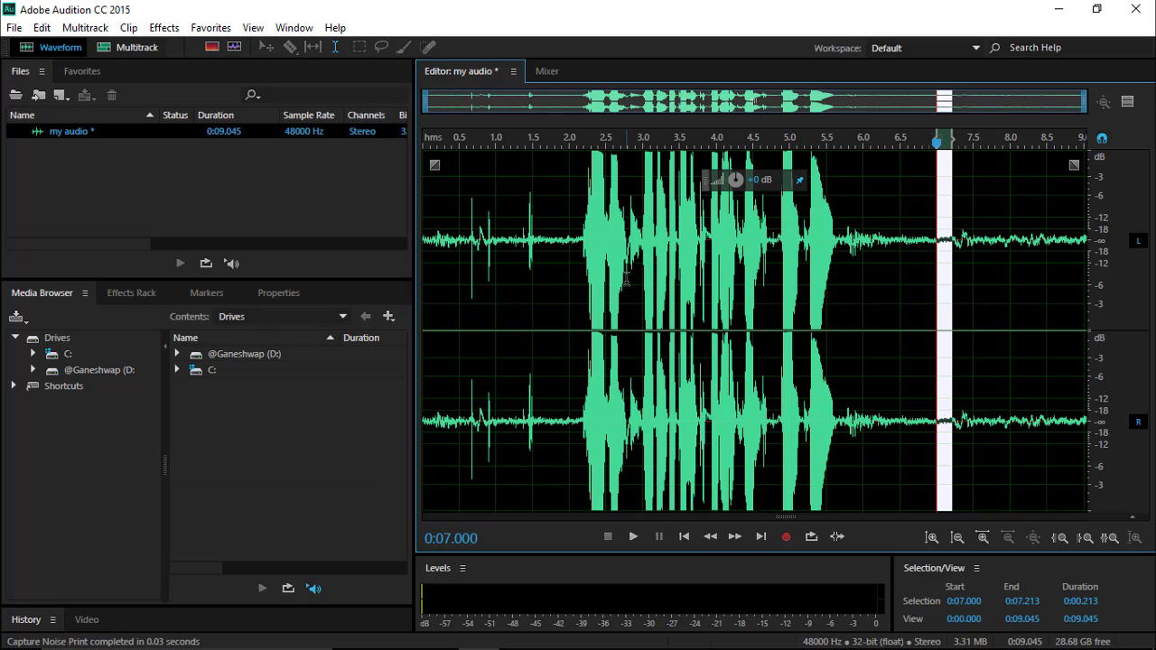
Step: Apply Noise Reduction at 100 % and 40 dB to the entire recording and play back the result
{"action": "key", "text": "ctrl+a"}
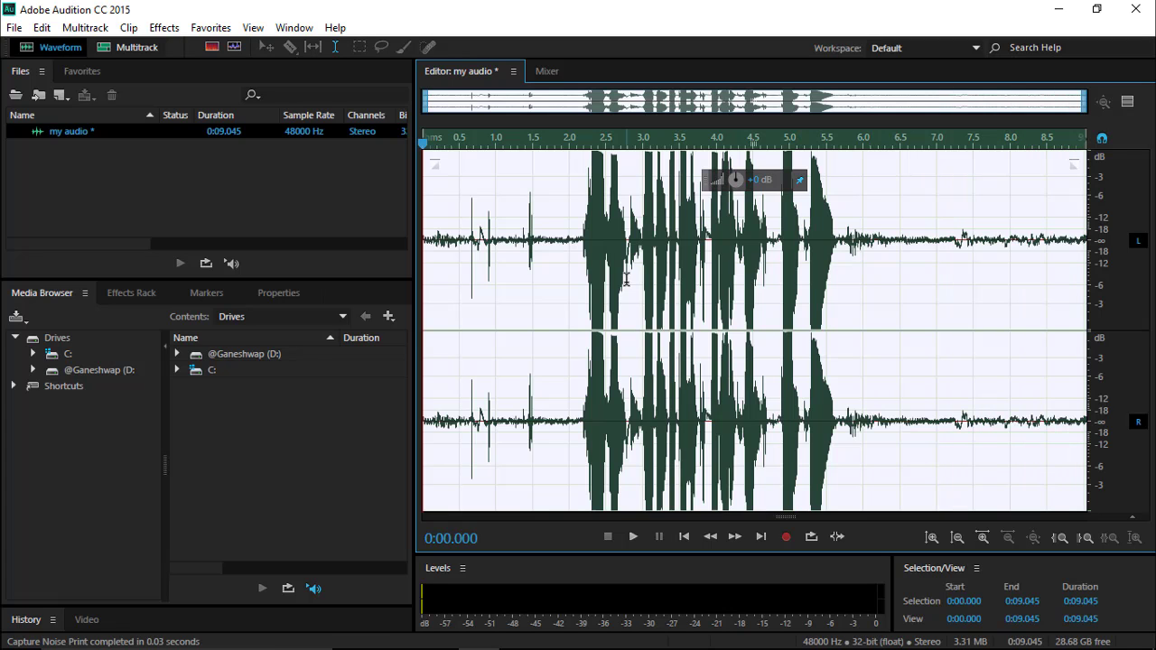
{"action": "left_click", "coordinate": [161, 32]}
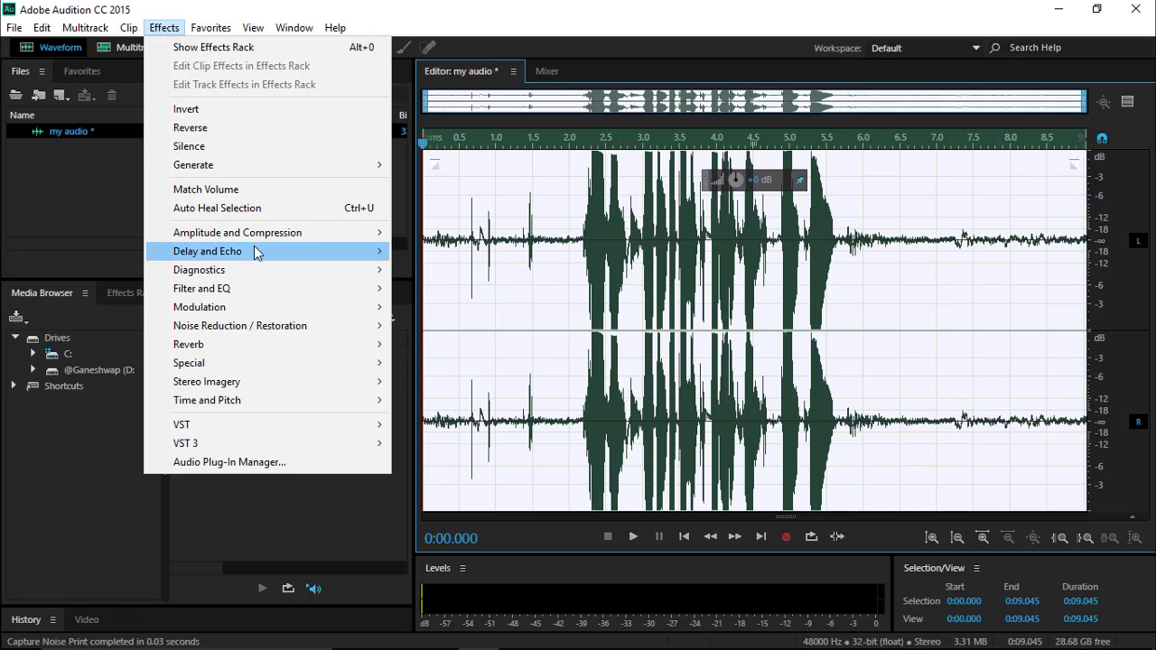
{"action": "mouse_move", "coordinate": [268, 328]}
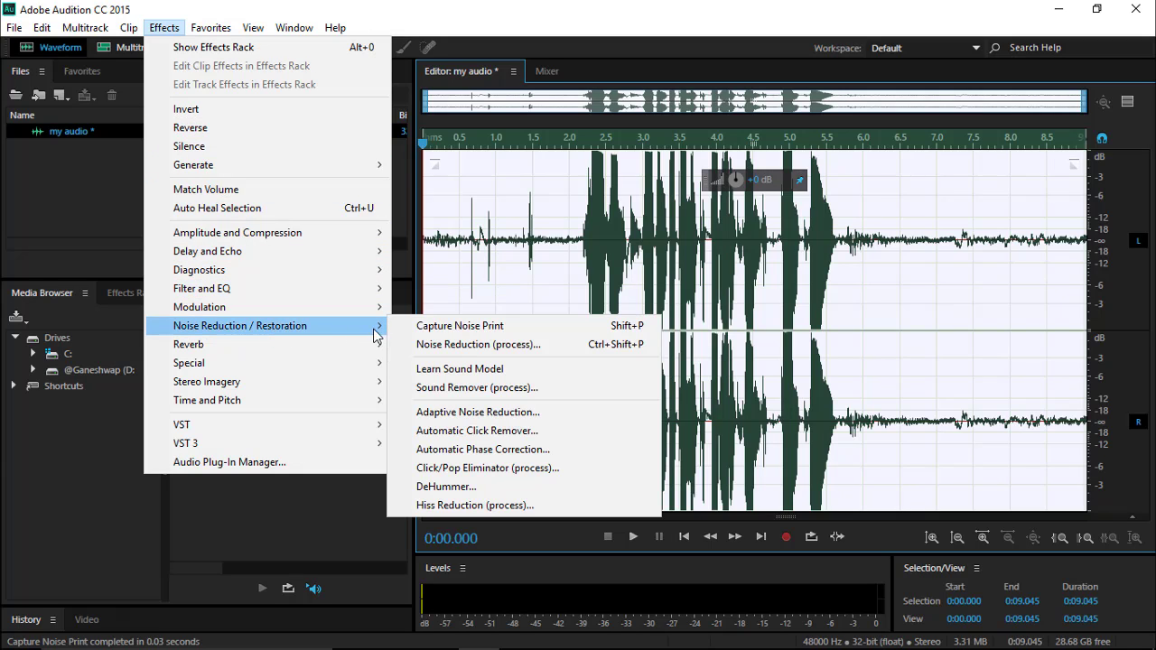
{"action": "left_click", "coordinate": [552, 347]}
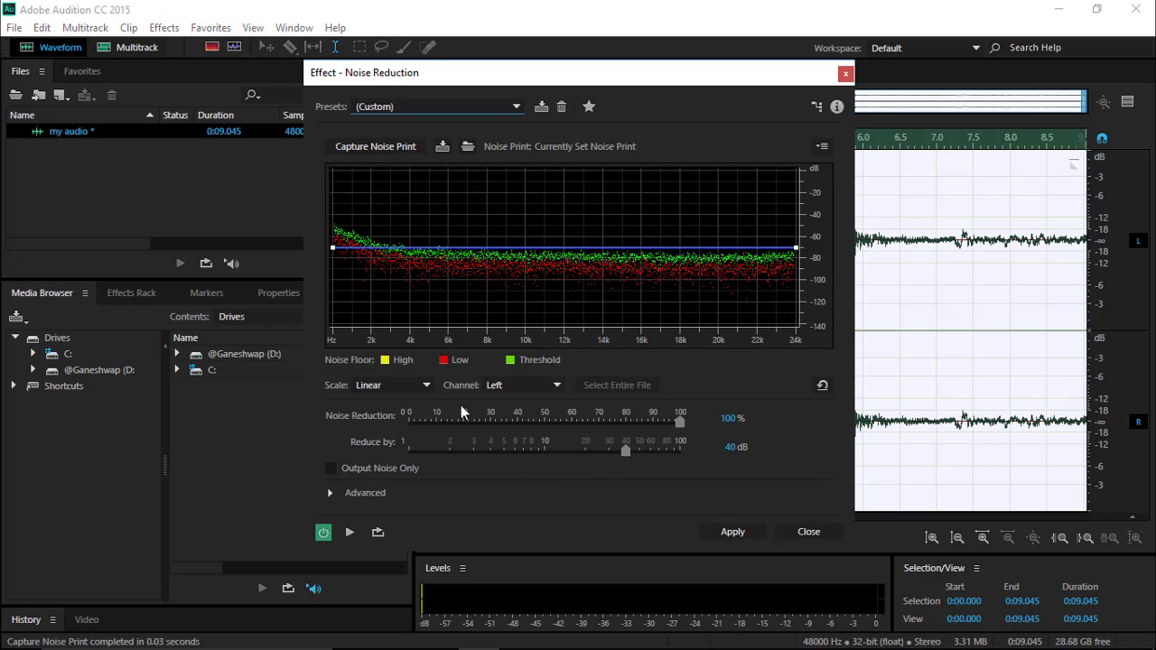
{"action": "left_click", "coordinate": [733, 533]}
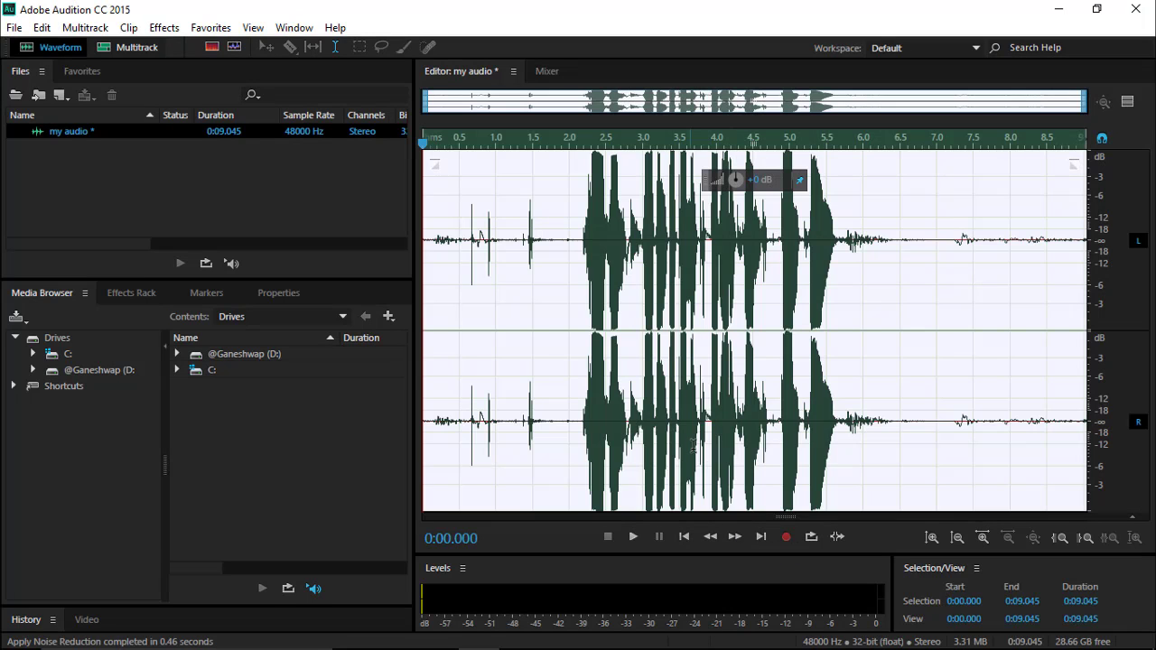
{"action": "left_click", "coordinate": [635, 537]}
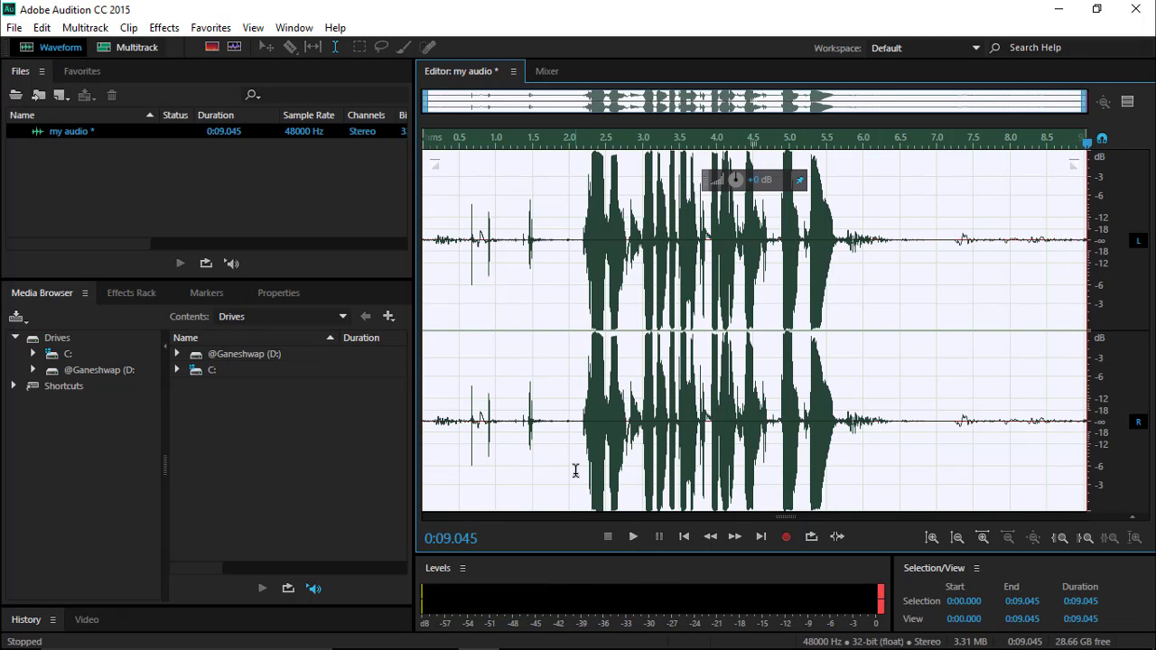
Step: Open the file export settings for the cleaned "my audio" recording
{"action": "left_click", "coordinate": [15, 27]}
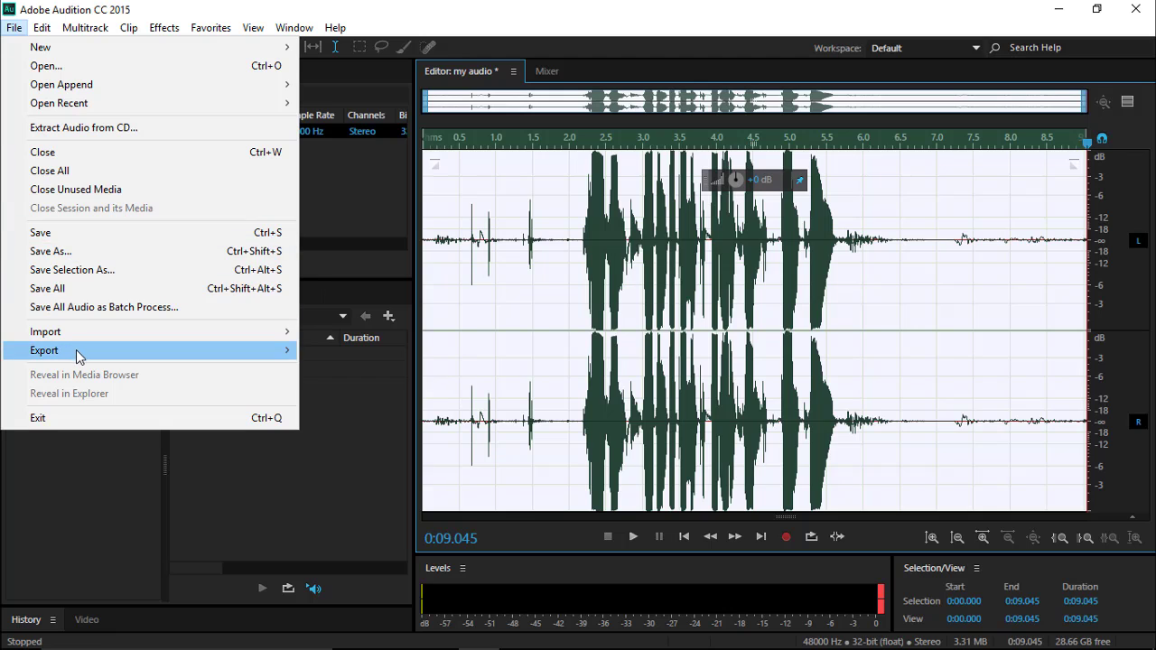
{"action": "mouse_move", "coordinate": [77, 356]}
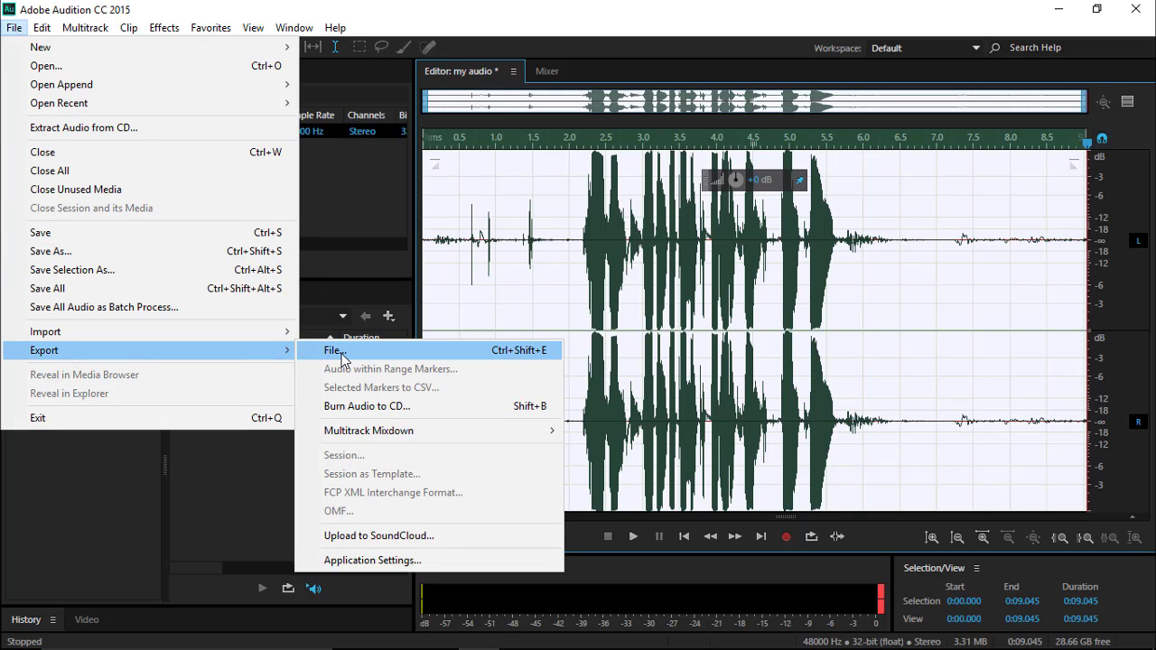
{"action": "left_click", "coordinate": [334, 351]}
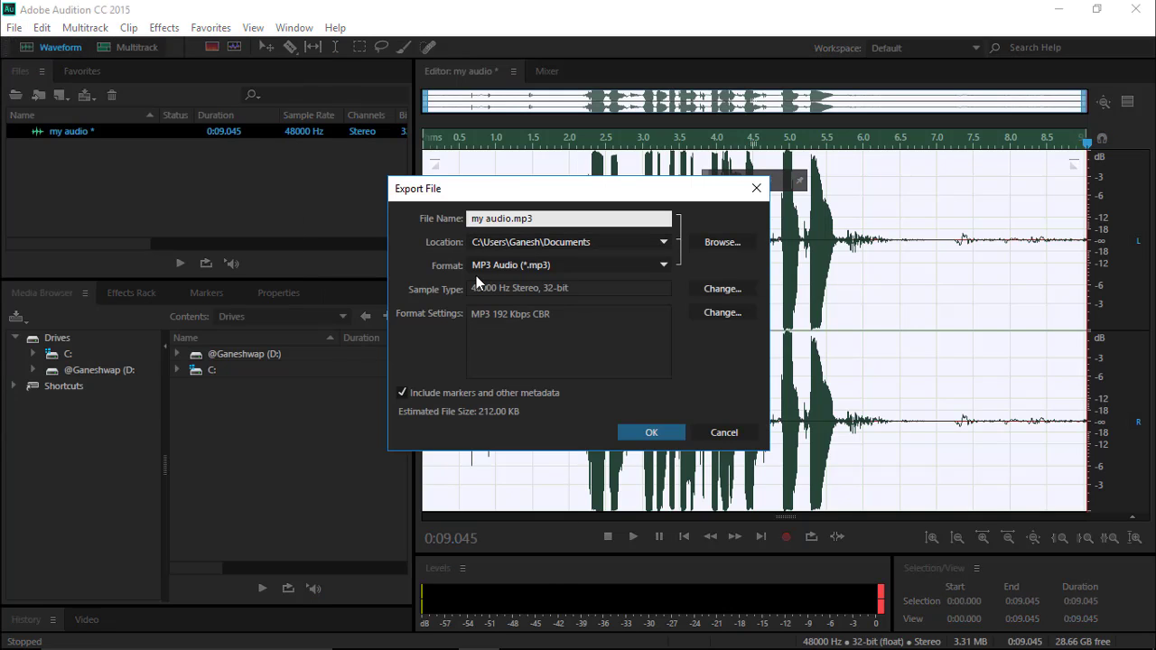
{"action": "left_click_drag", "start_coordinate": [568, 194], "coordinate": [584, 194]}
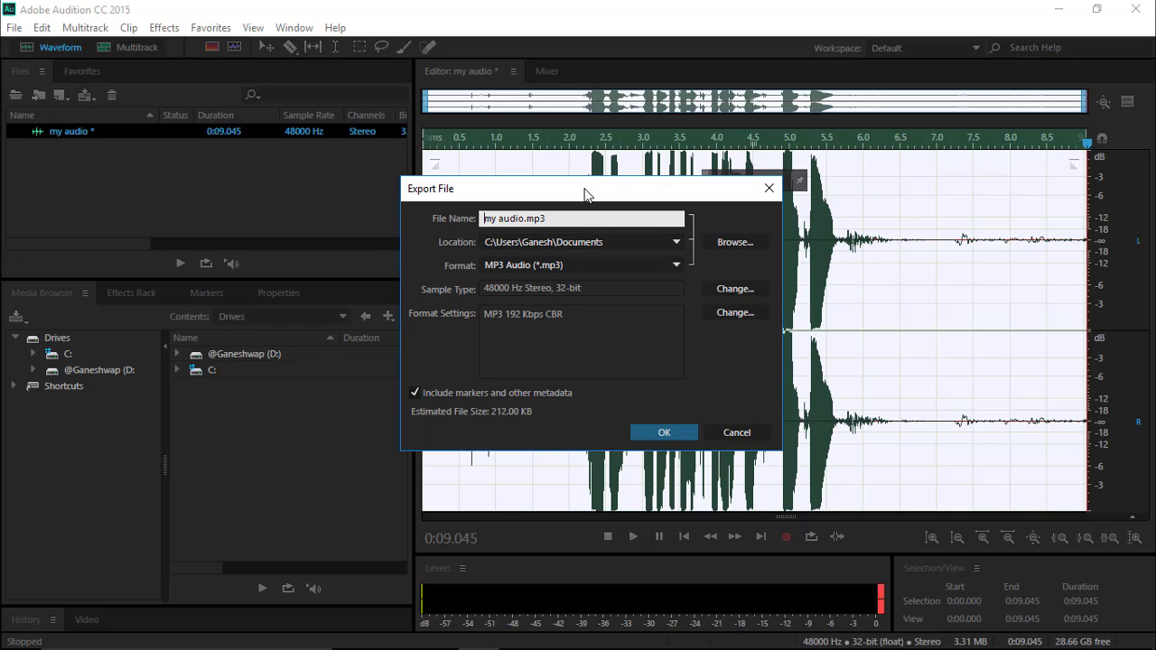